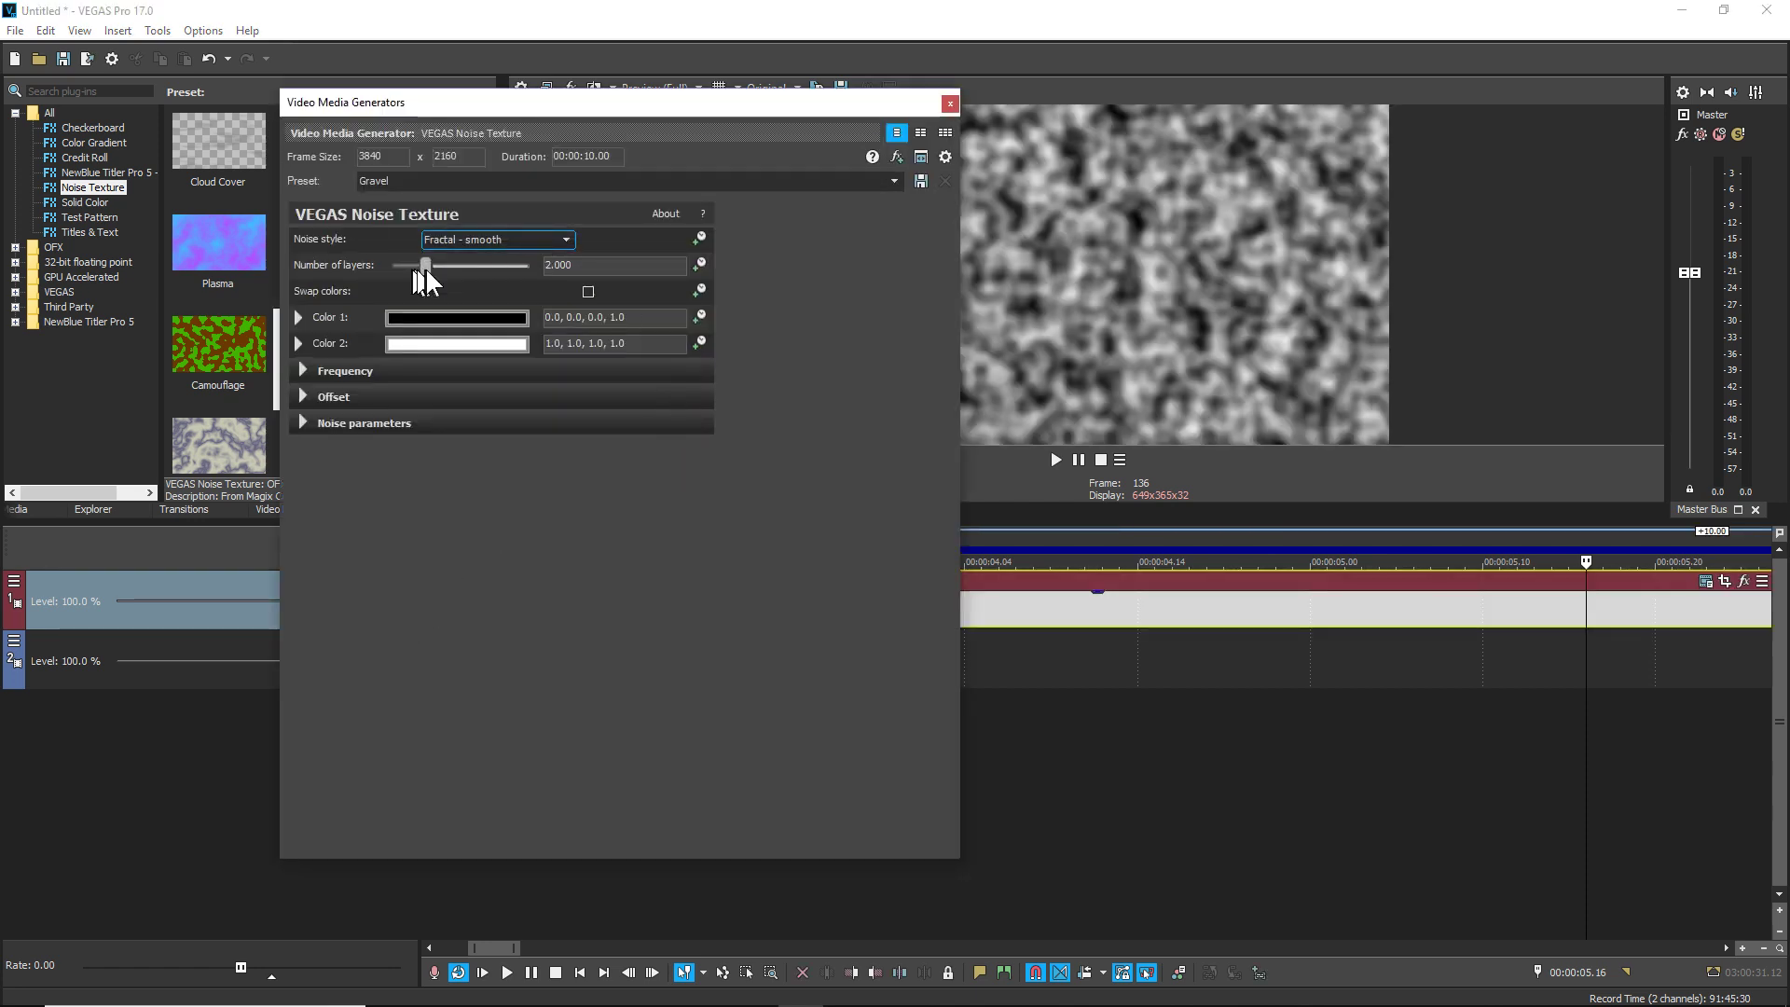
# Set the noise texture's number of layers to 5 and move its event to the start of the second track
pyautogui.moveTo(424, 269); pyautogui.dragTo(511, 280)
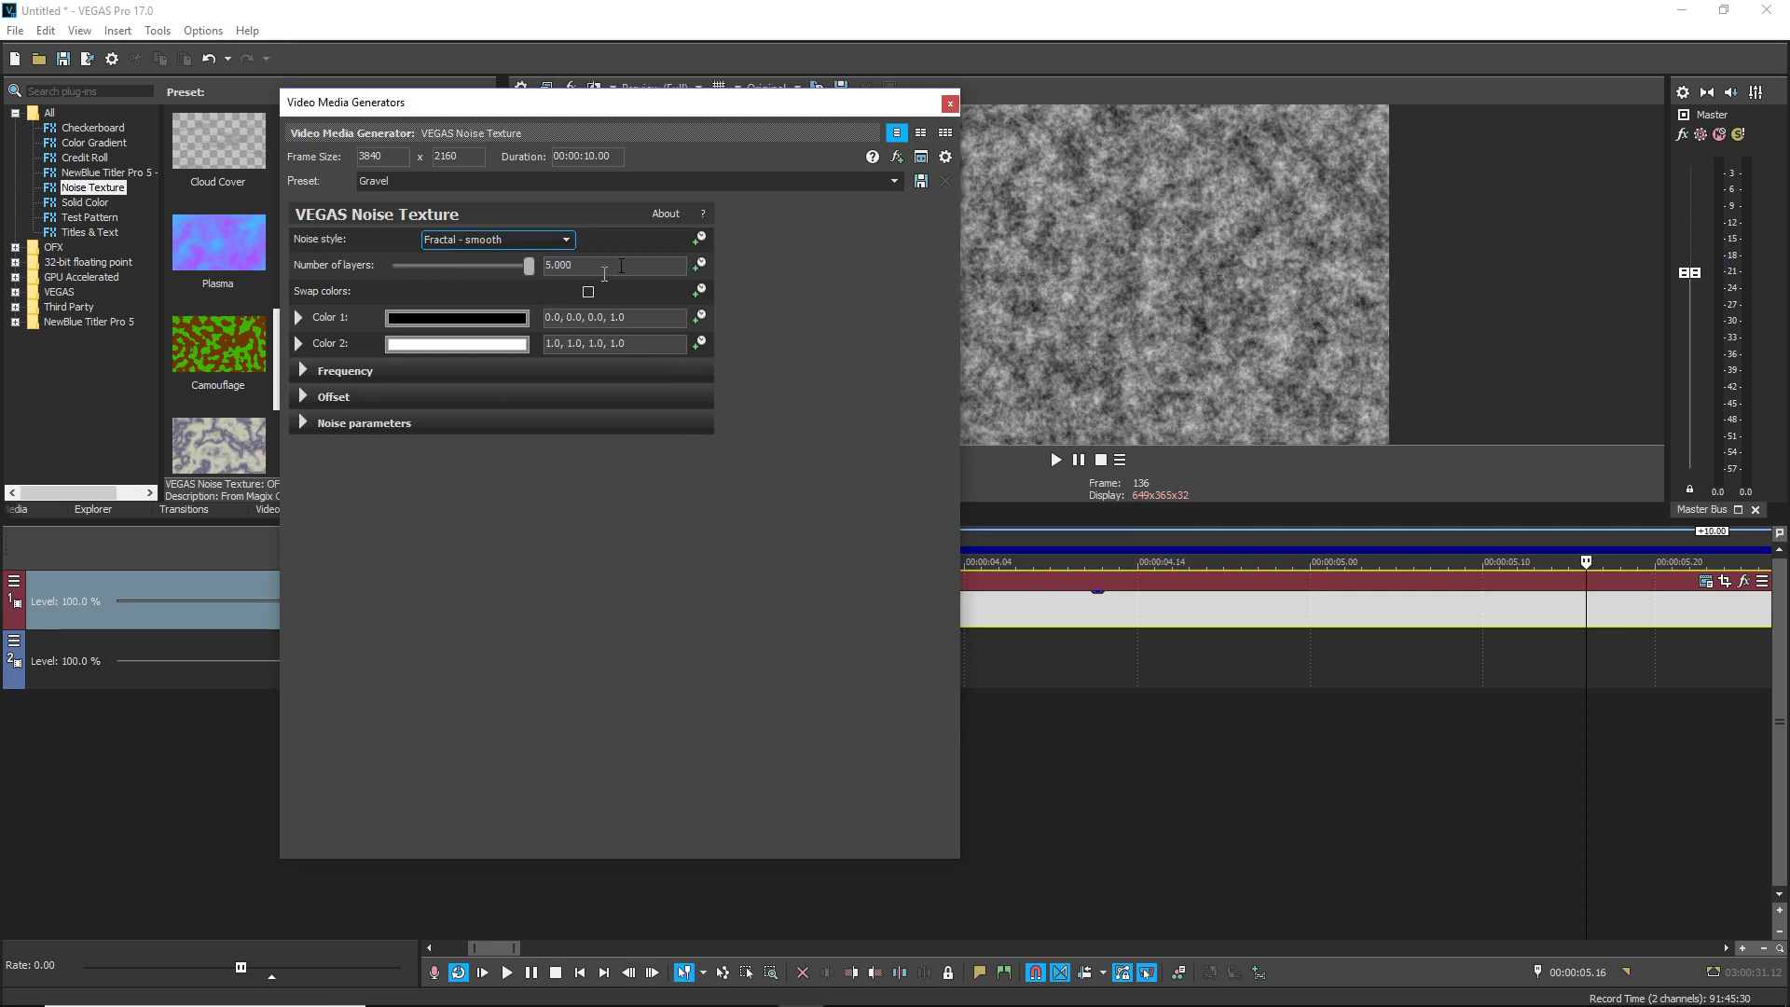
pyautogui.click(950, 103)
pyautogui.press('Down')
pyautogui.press('Down')
pyautogui.press('Down')
pyautogui.press('Down')
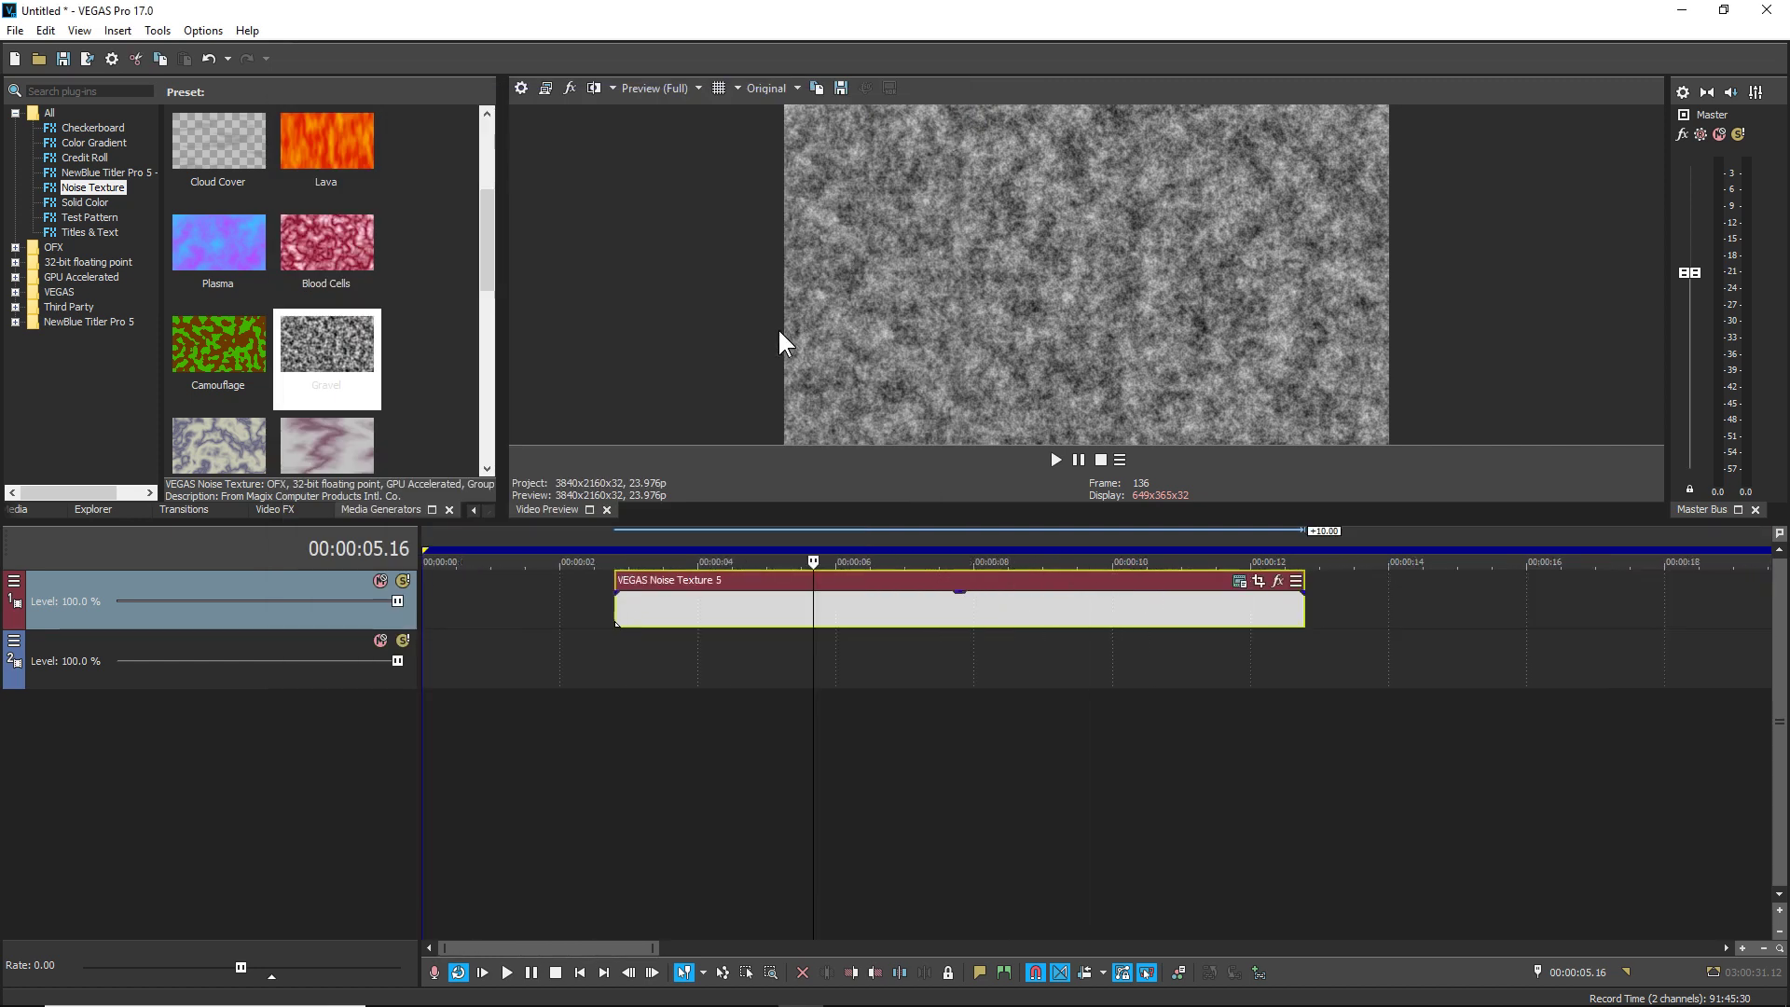
pyautogui.moveTo(608, 617); pyautogui.dragTo(476, 663)
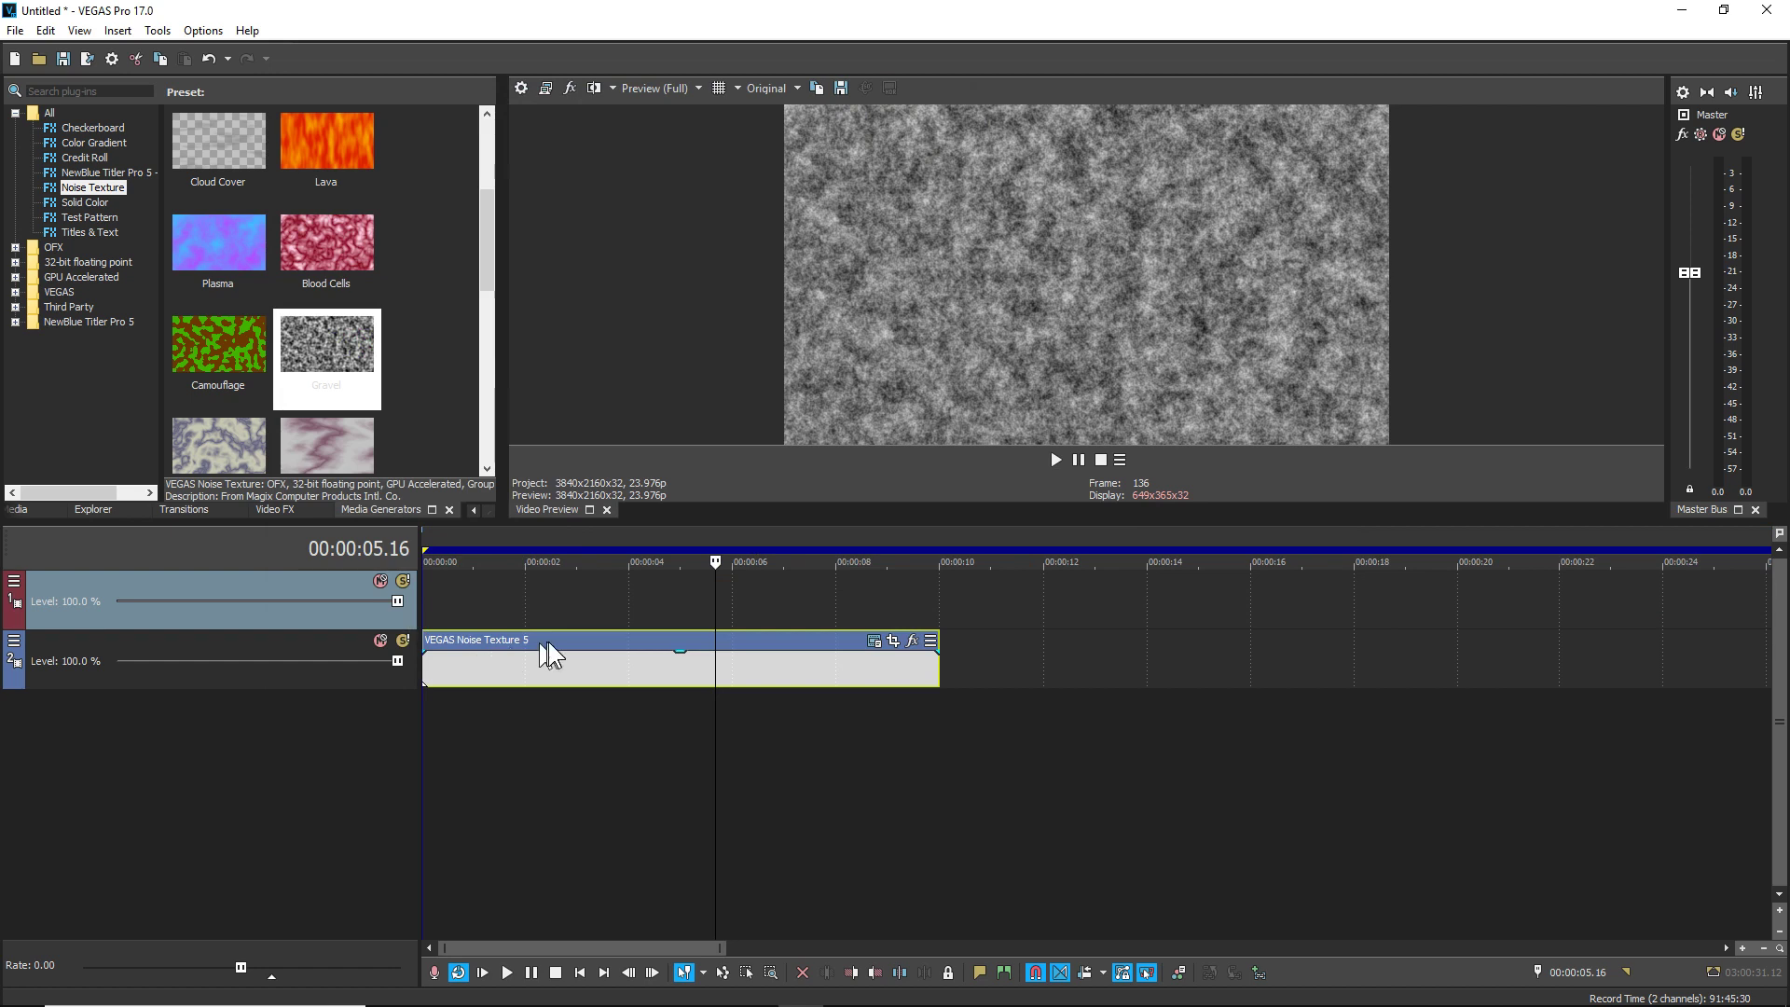
# In the noise texture event's pan/crop, add a position keyframe at 00:00:06.11 and collapse the crop height to about 21 at 00:00:06.14
pyautogui.click(758, 541)
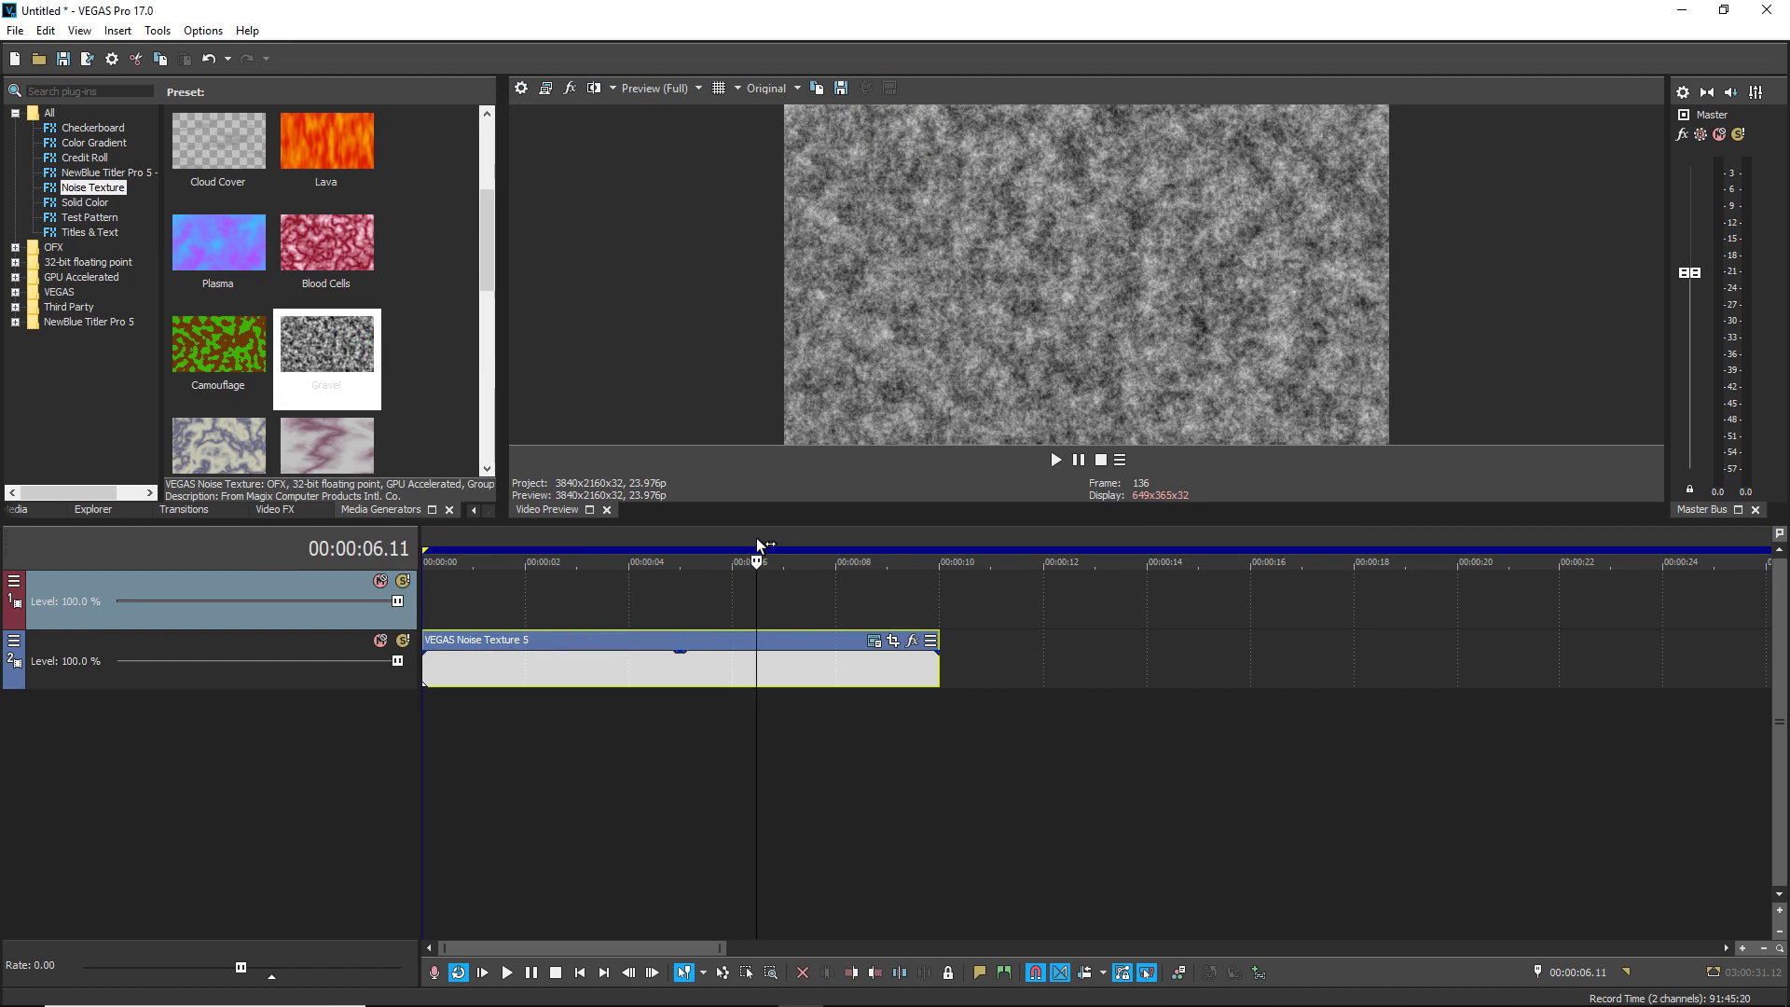
pyautogui.rightClick(581, 683)
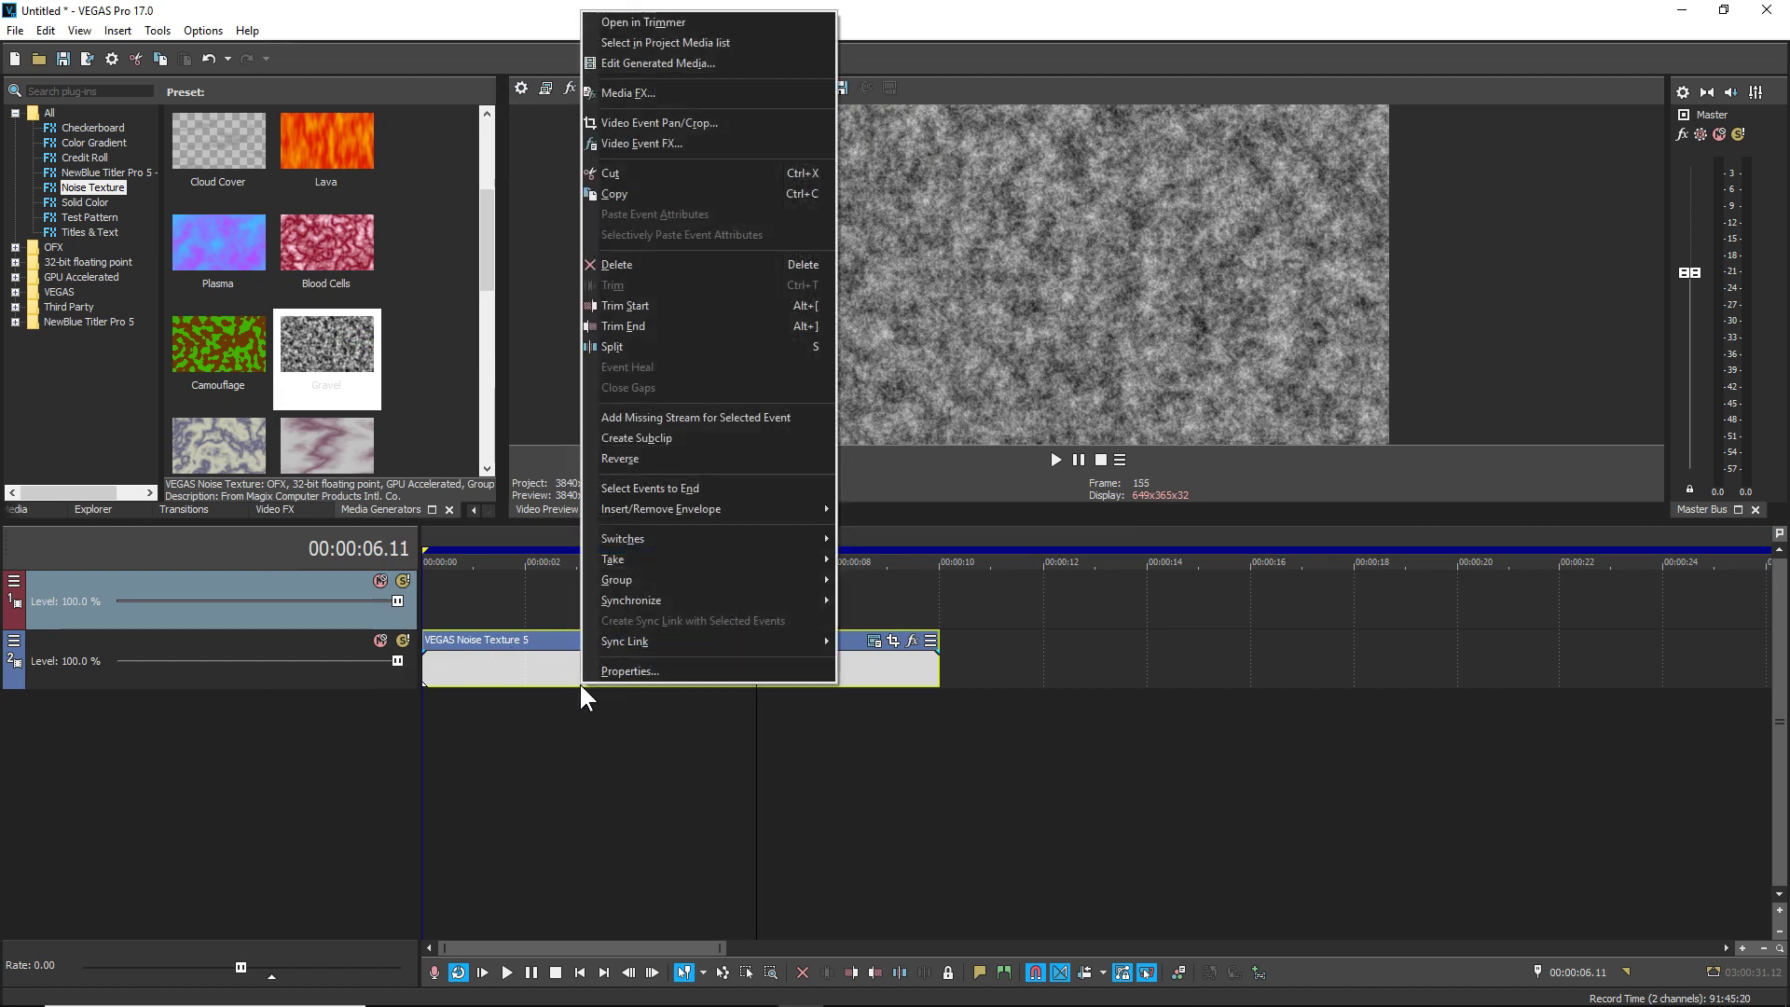
pyautogui.click(699, 122)
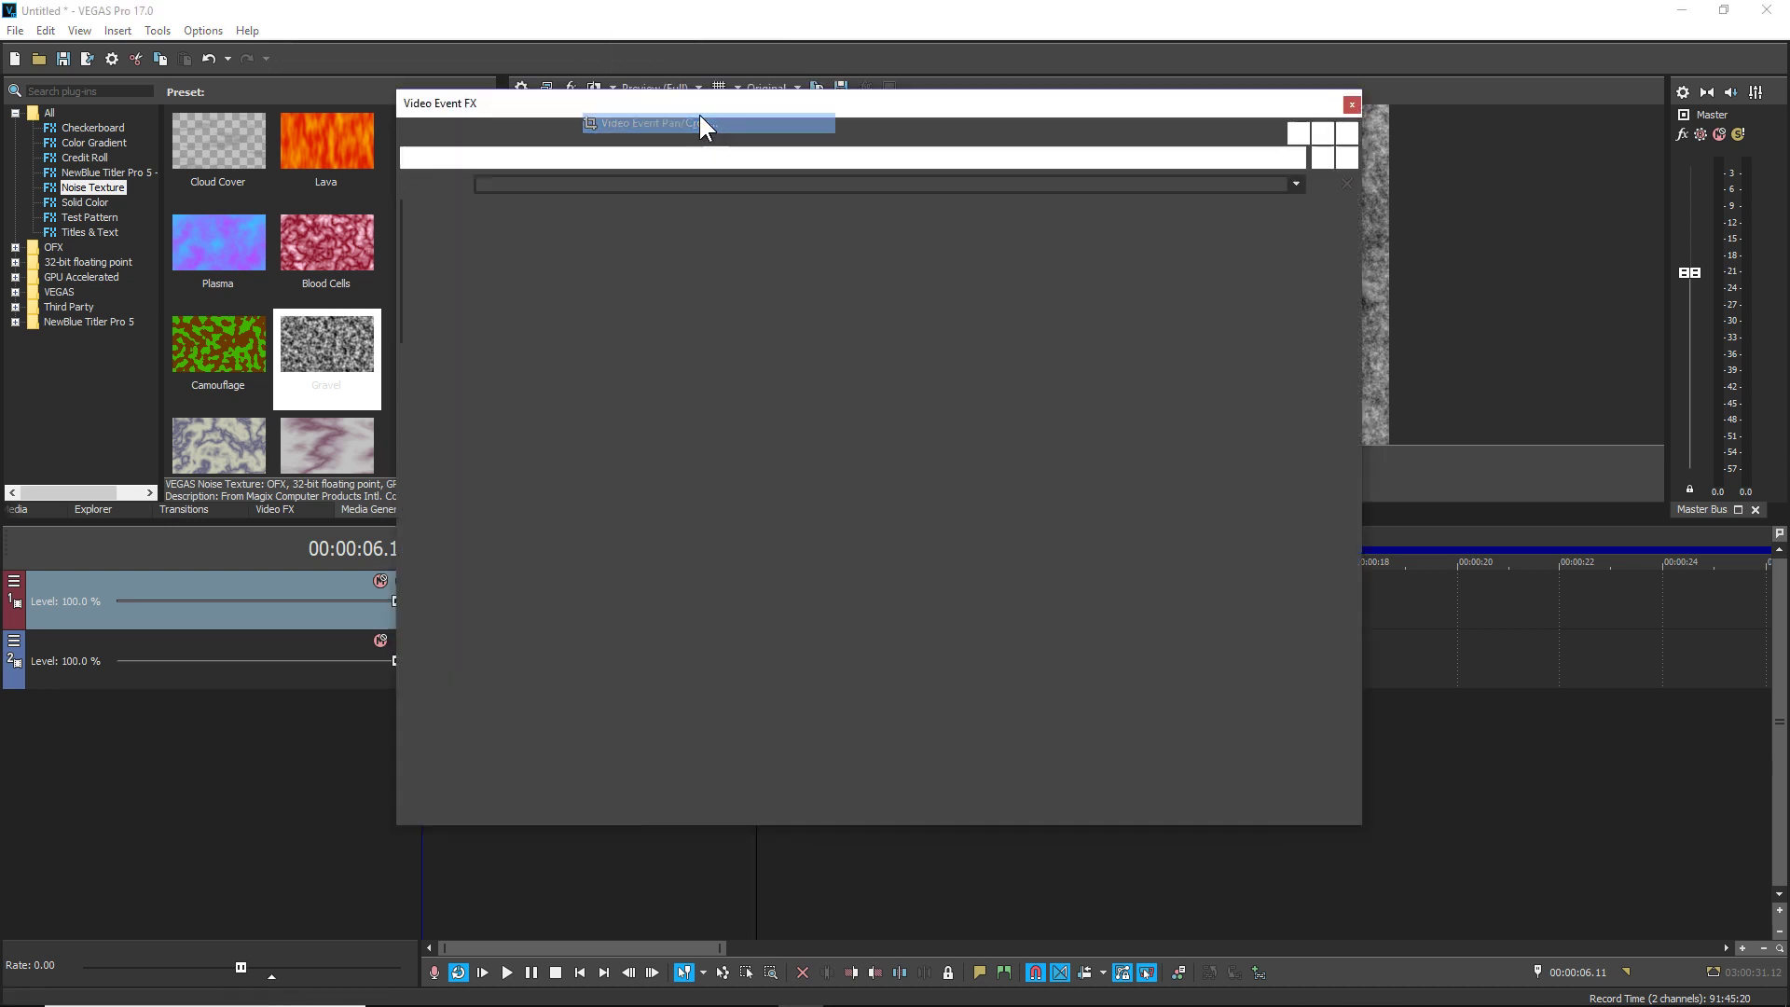
pyautogui.moveTo(1051, 114); pyautogui.dragTo(586, 148)
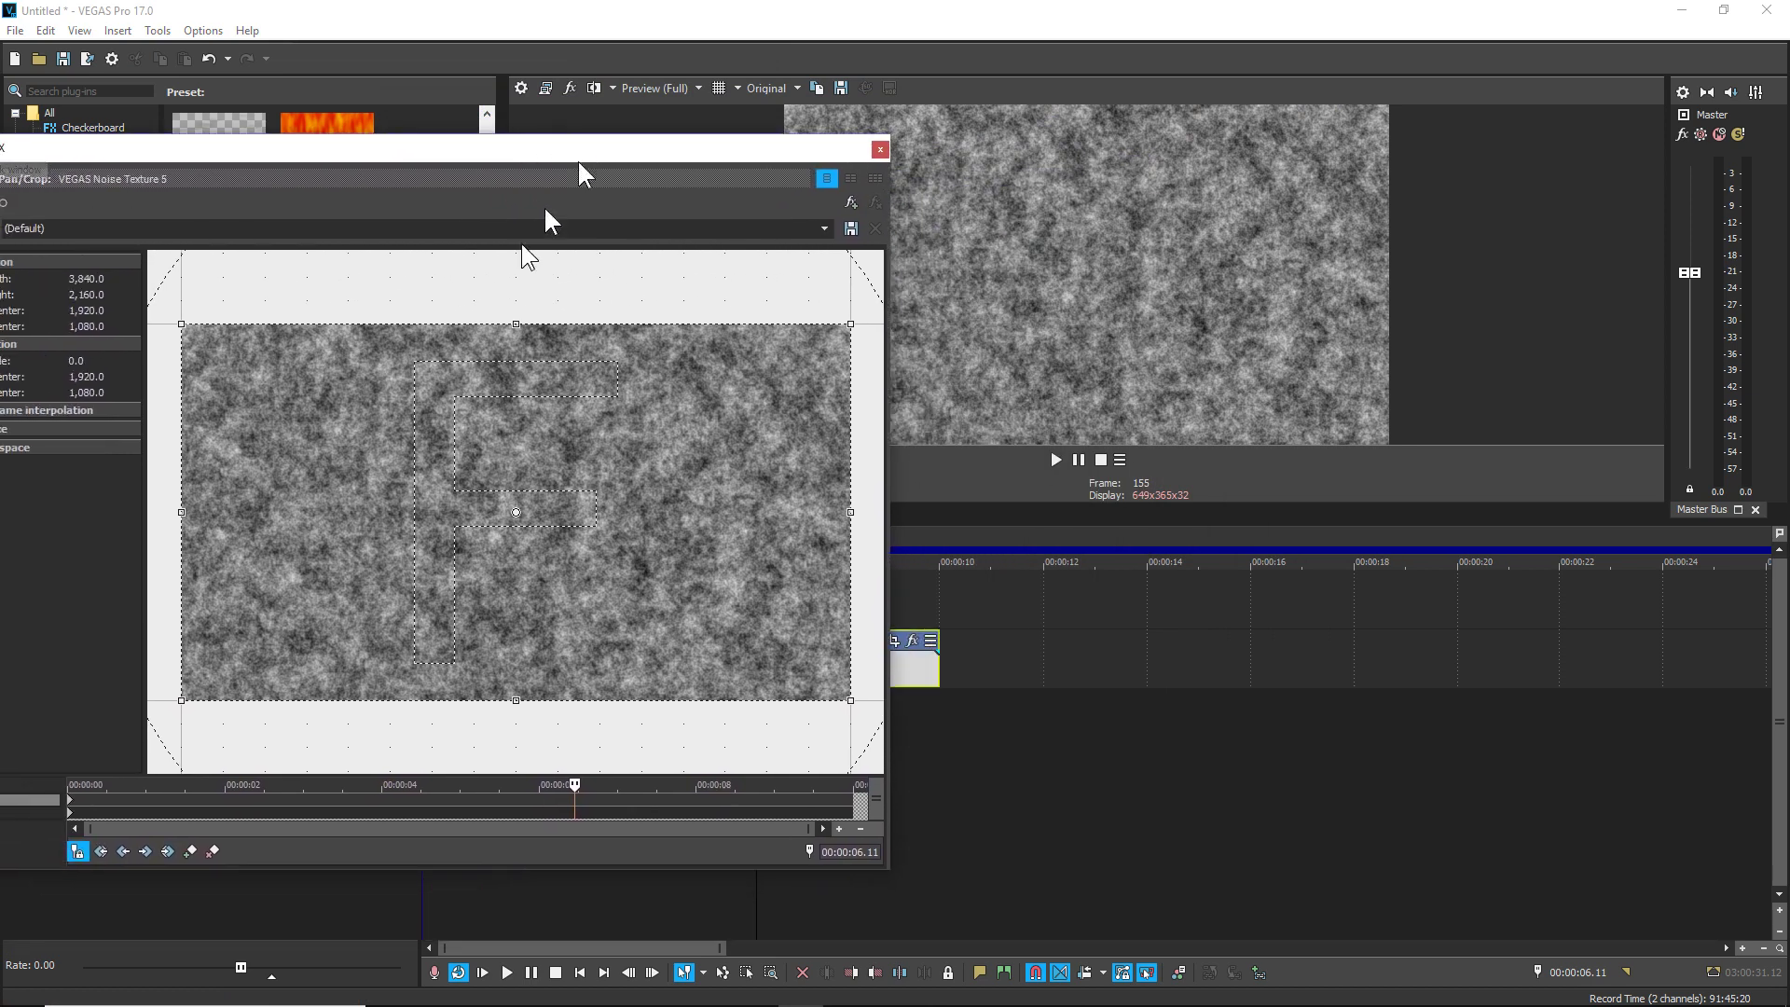
pyautogui.click(190, 852)
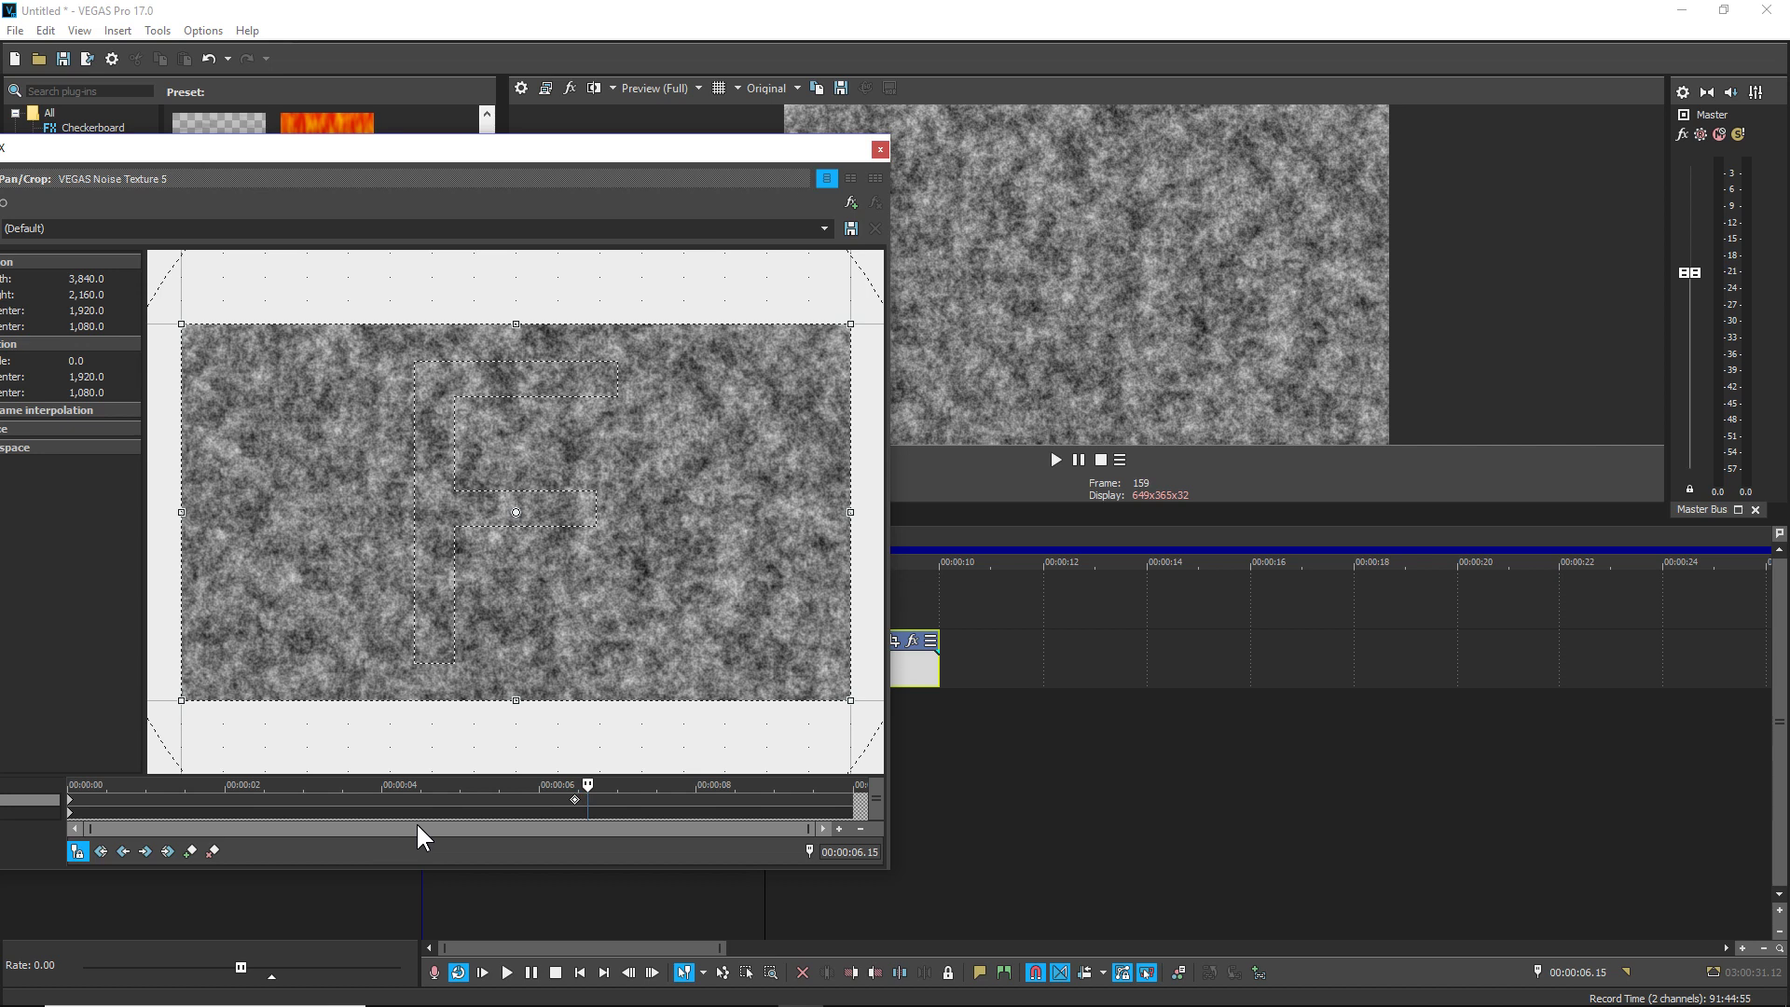
pyautogui.press('Left')
pyautogui.moveTo(507, 324); pyautogui.dragTo(541, 694)
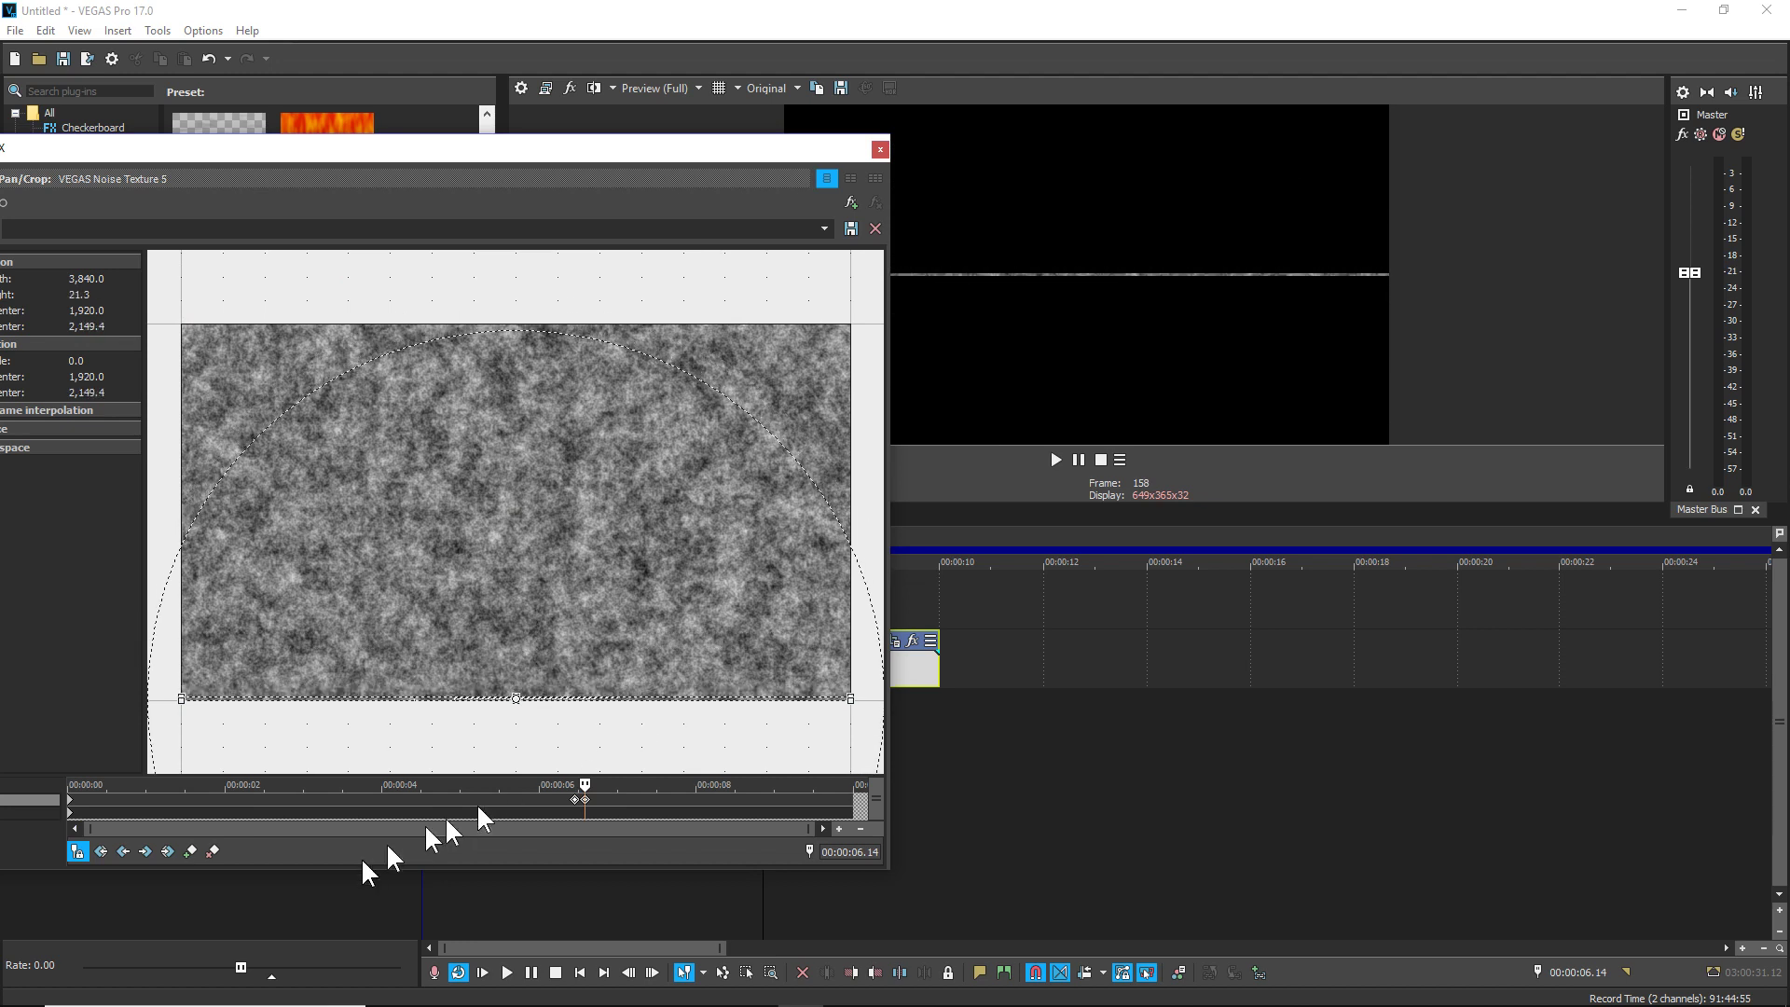
# At 00:00:06.17, stretch both sides of the thin crop frame outward to about 11,775 wide and 10.6 high
pyautogui.press('Right')
pyautogui.press('Right')
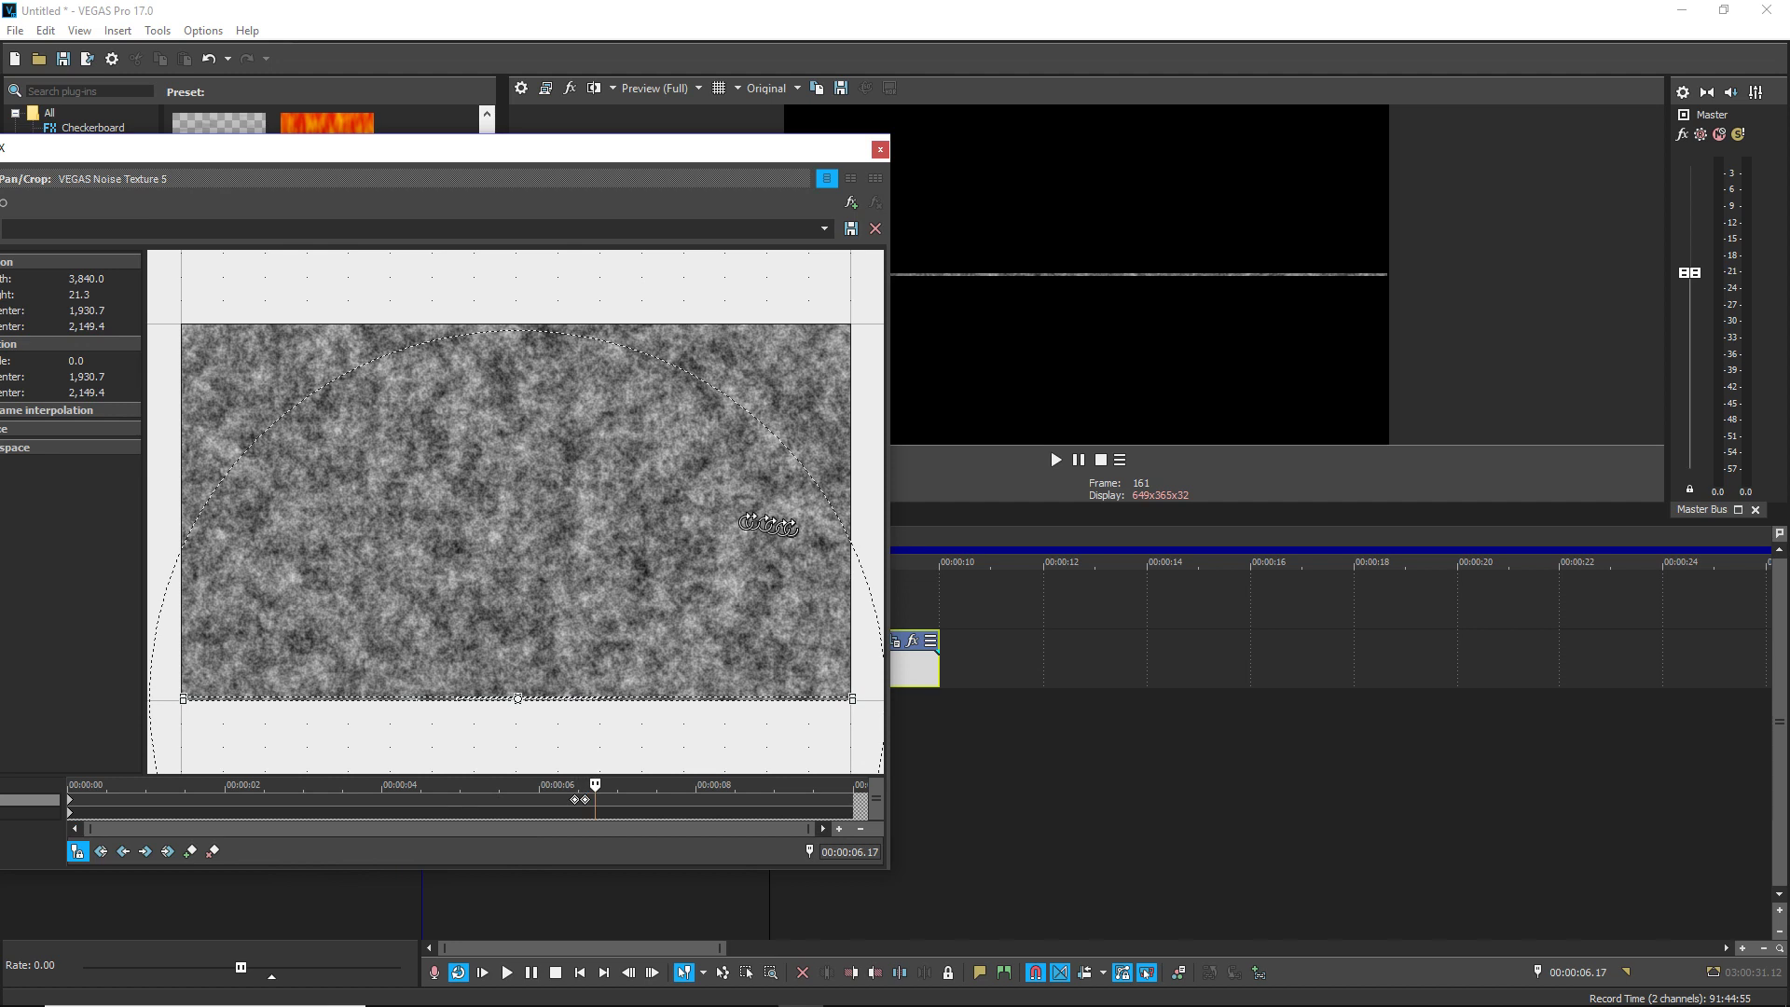
pyautogui.doubleClick(500, 141)
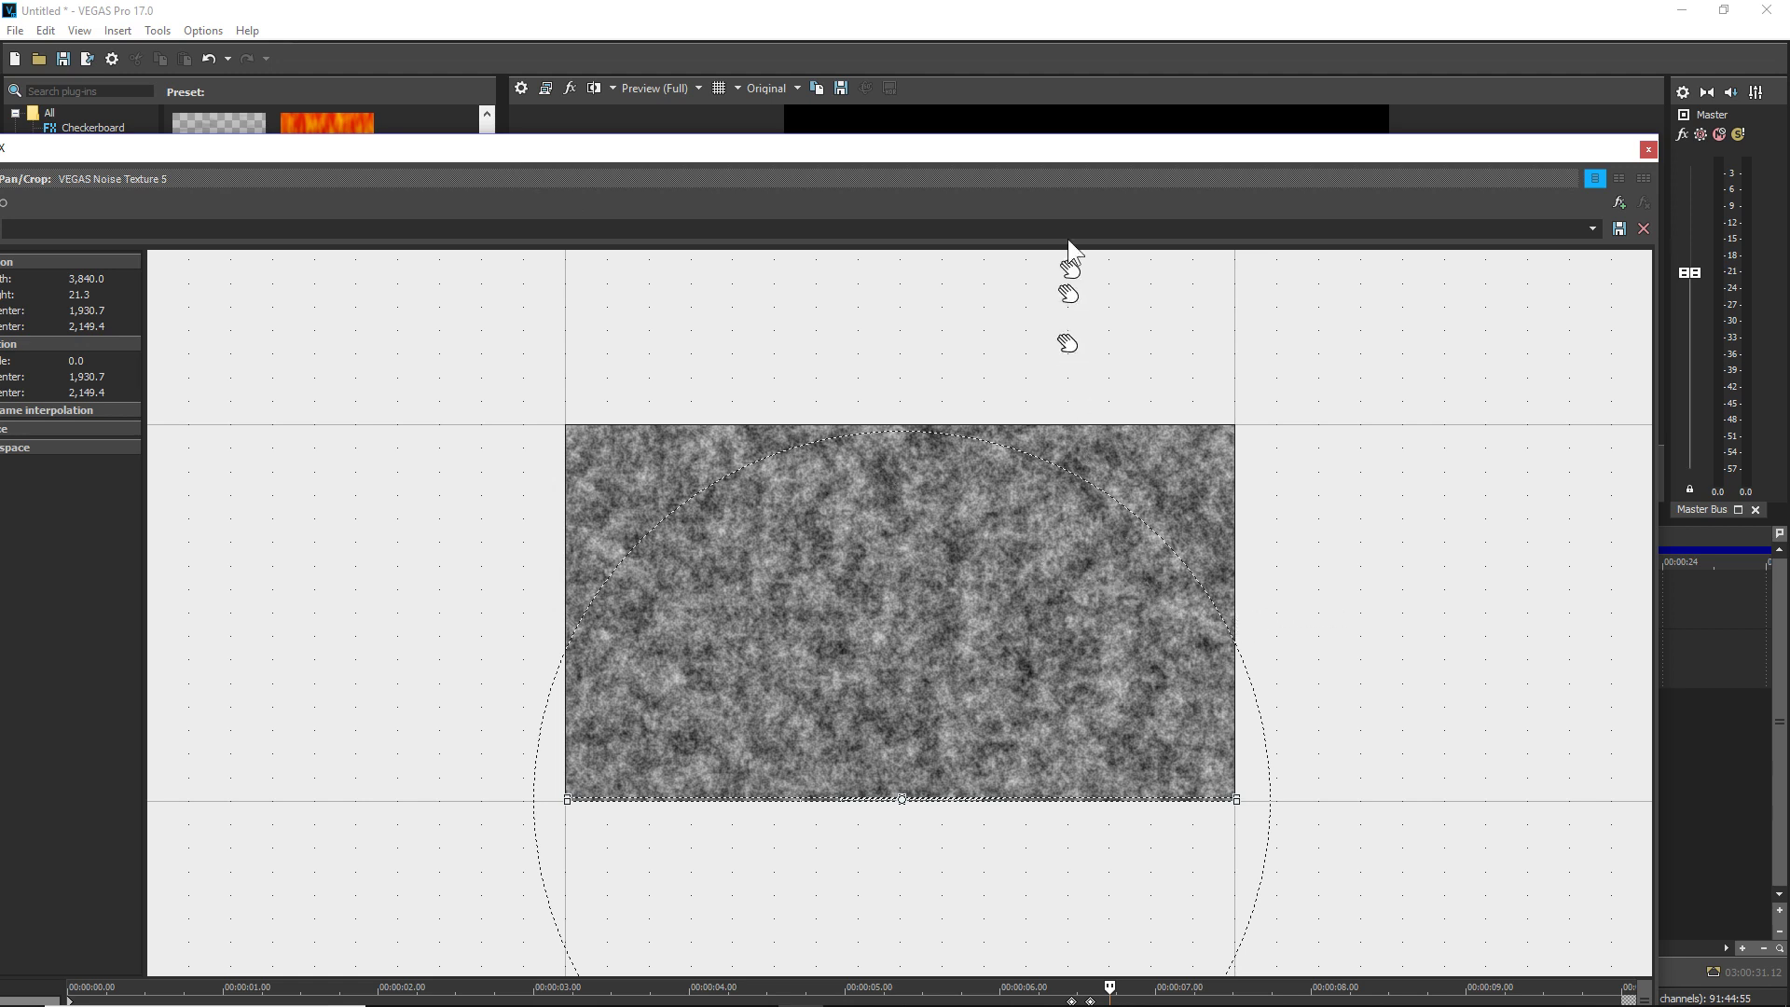
pyautogui.doubleClick(1072, 143)
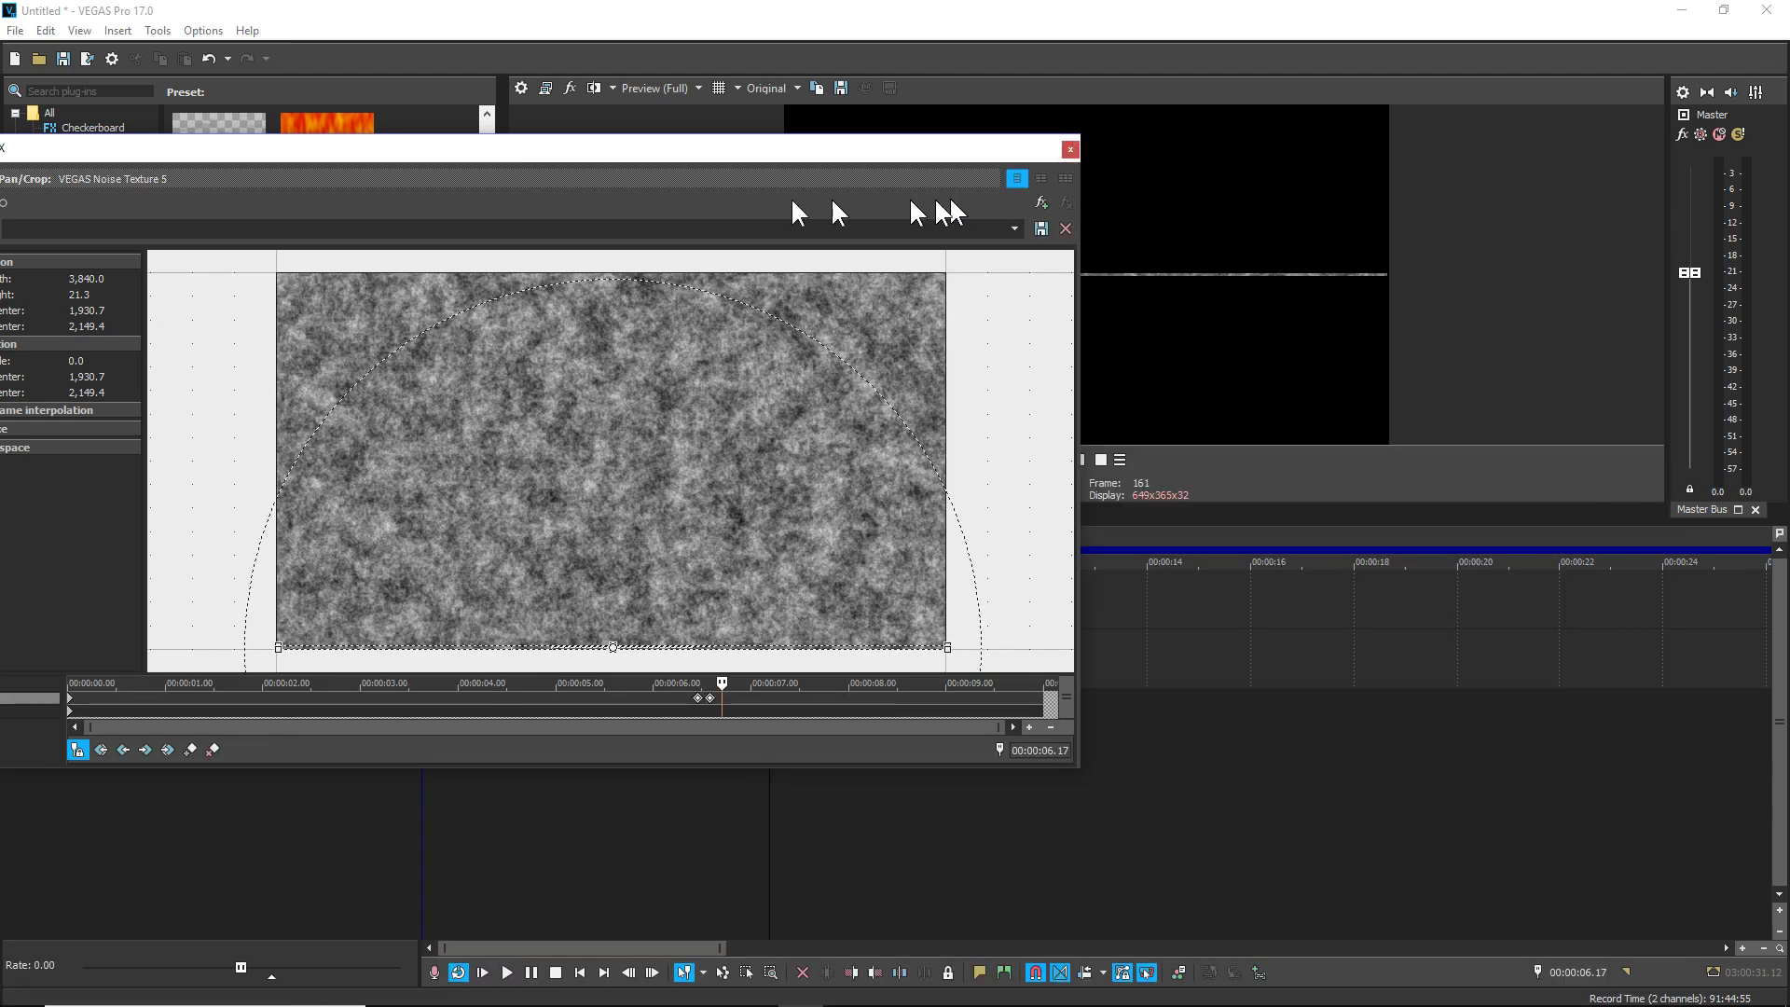
pyautogui.moveTo(645, 151); pyautogui.dragTo(989, 182)
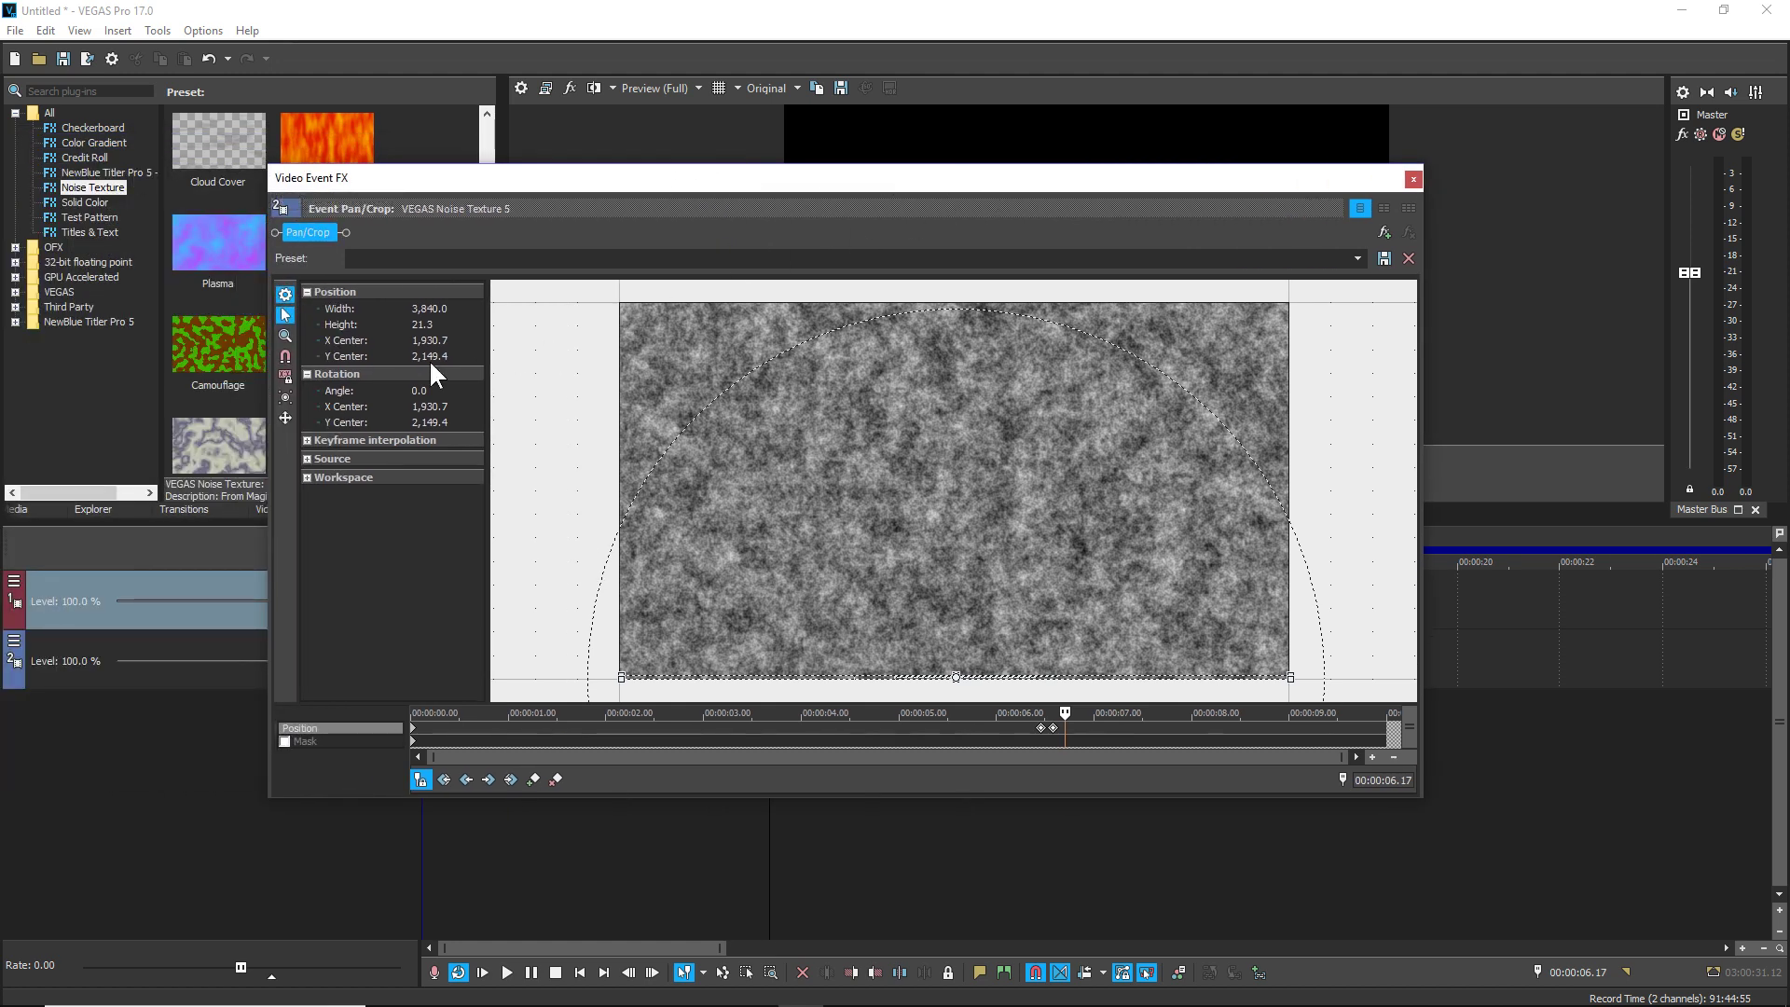
pyautogui.click(285, 336)
pyautogui.rightClick(950, 443)
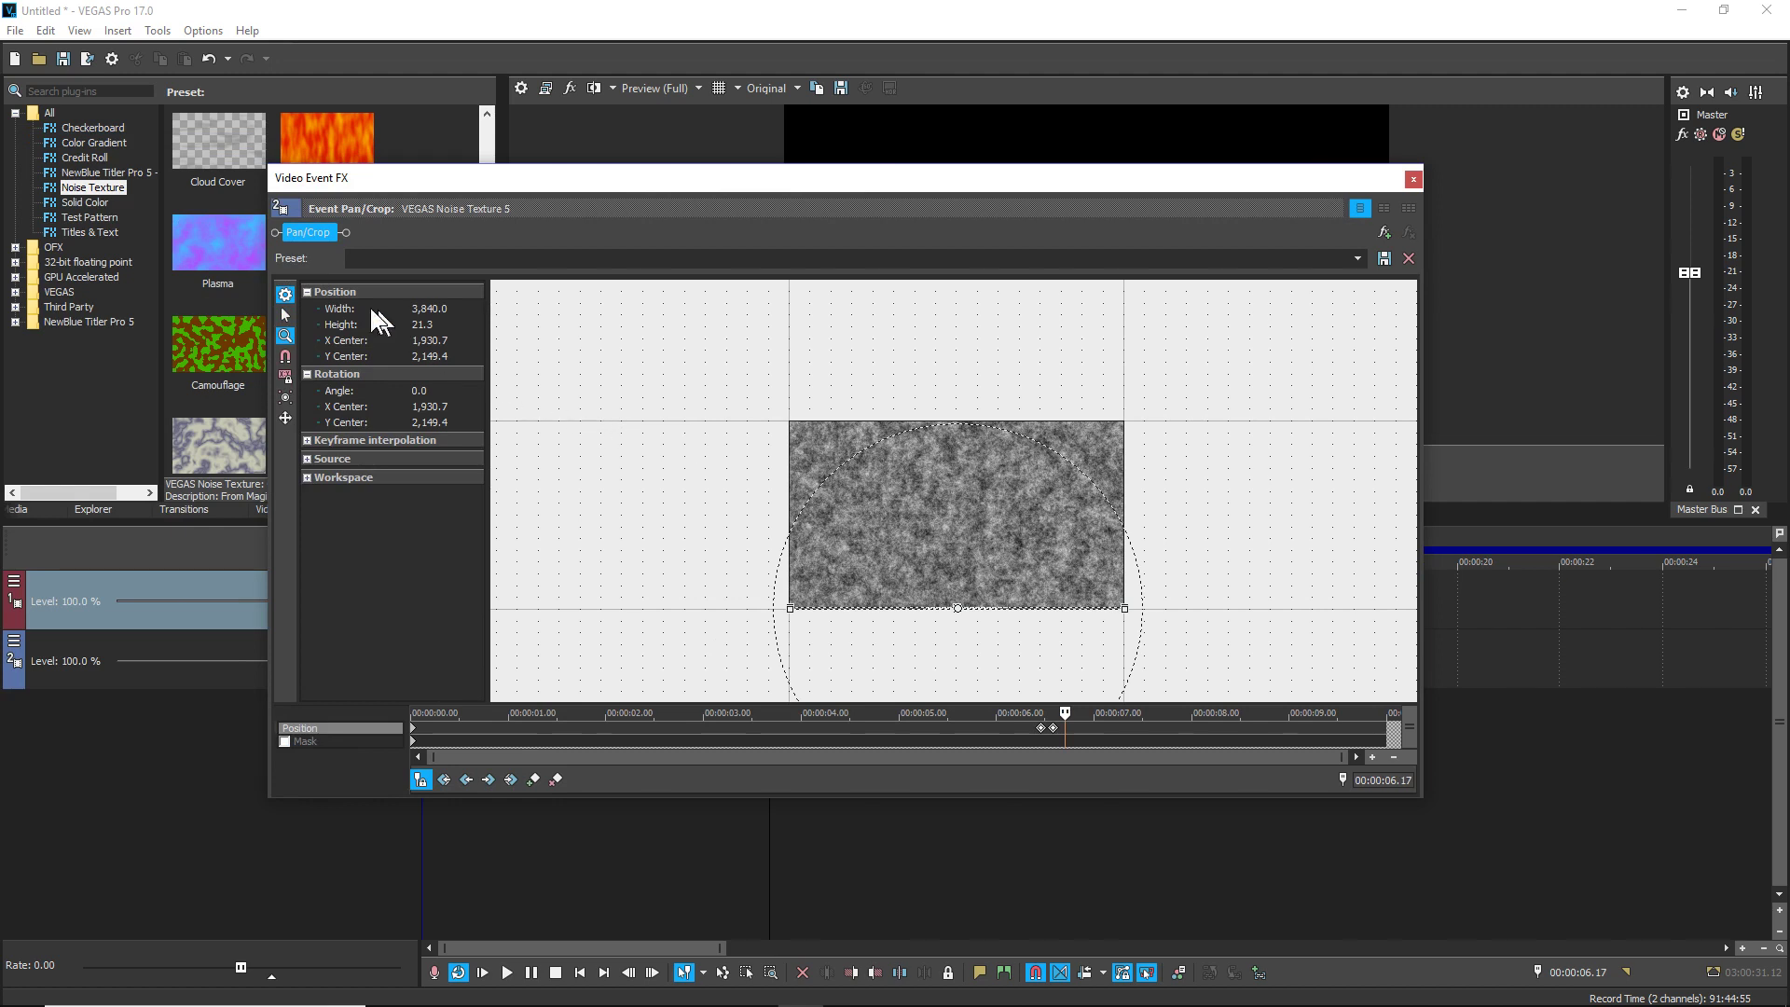
pyautogui.moveTo(818, 197); pyautogui.dragTo(824, 514)
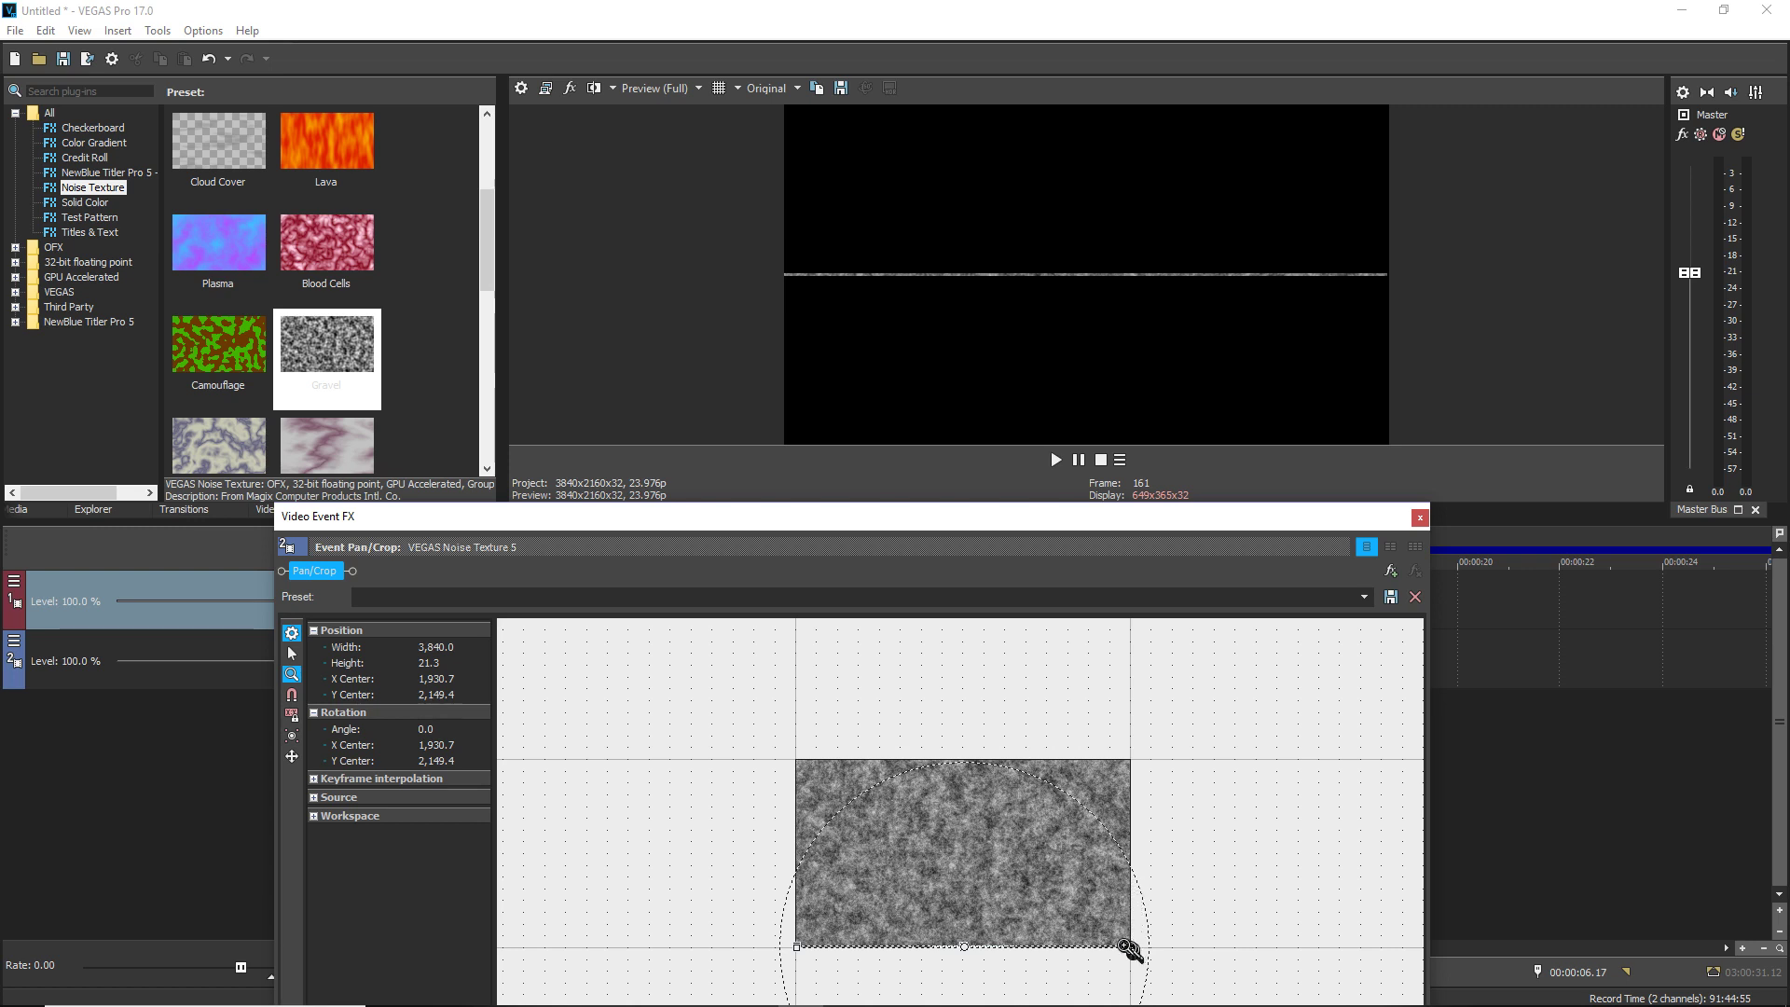
pyautogui.click(300, 653)
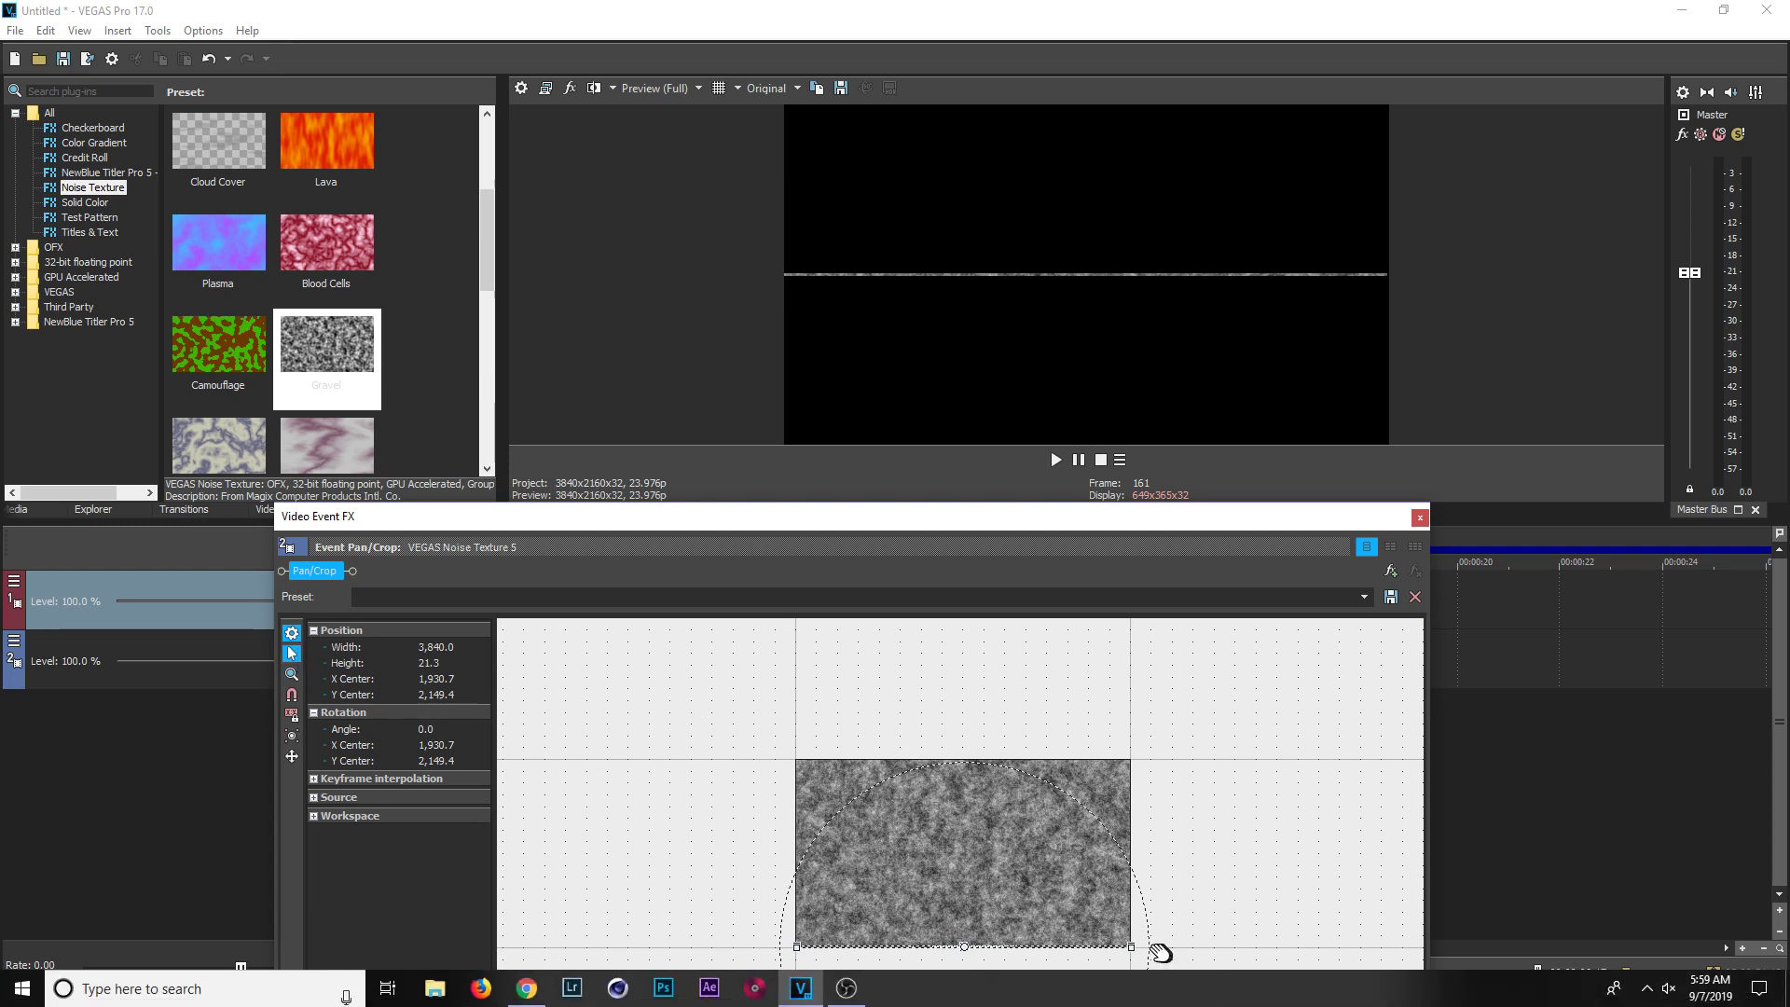
pyautogui.moveTo(1132, 943); pyautogui.dragTo(1418, 947)
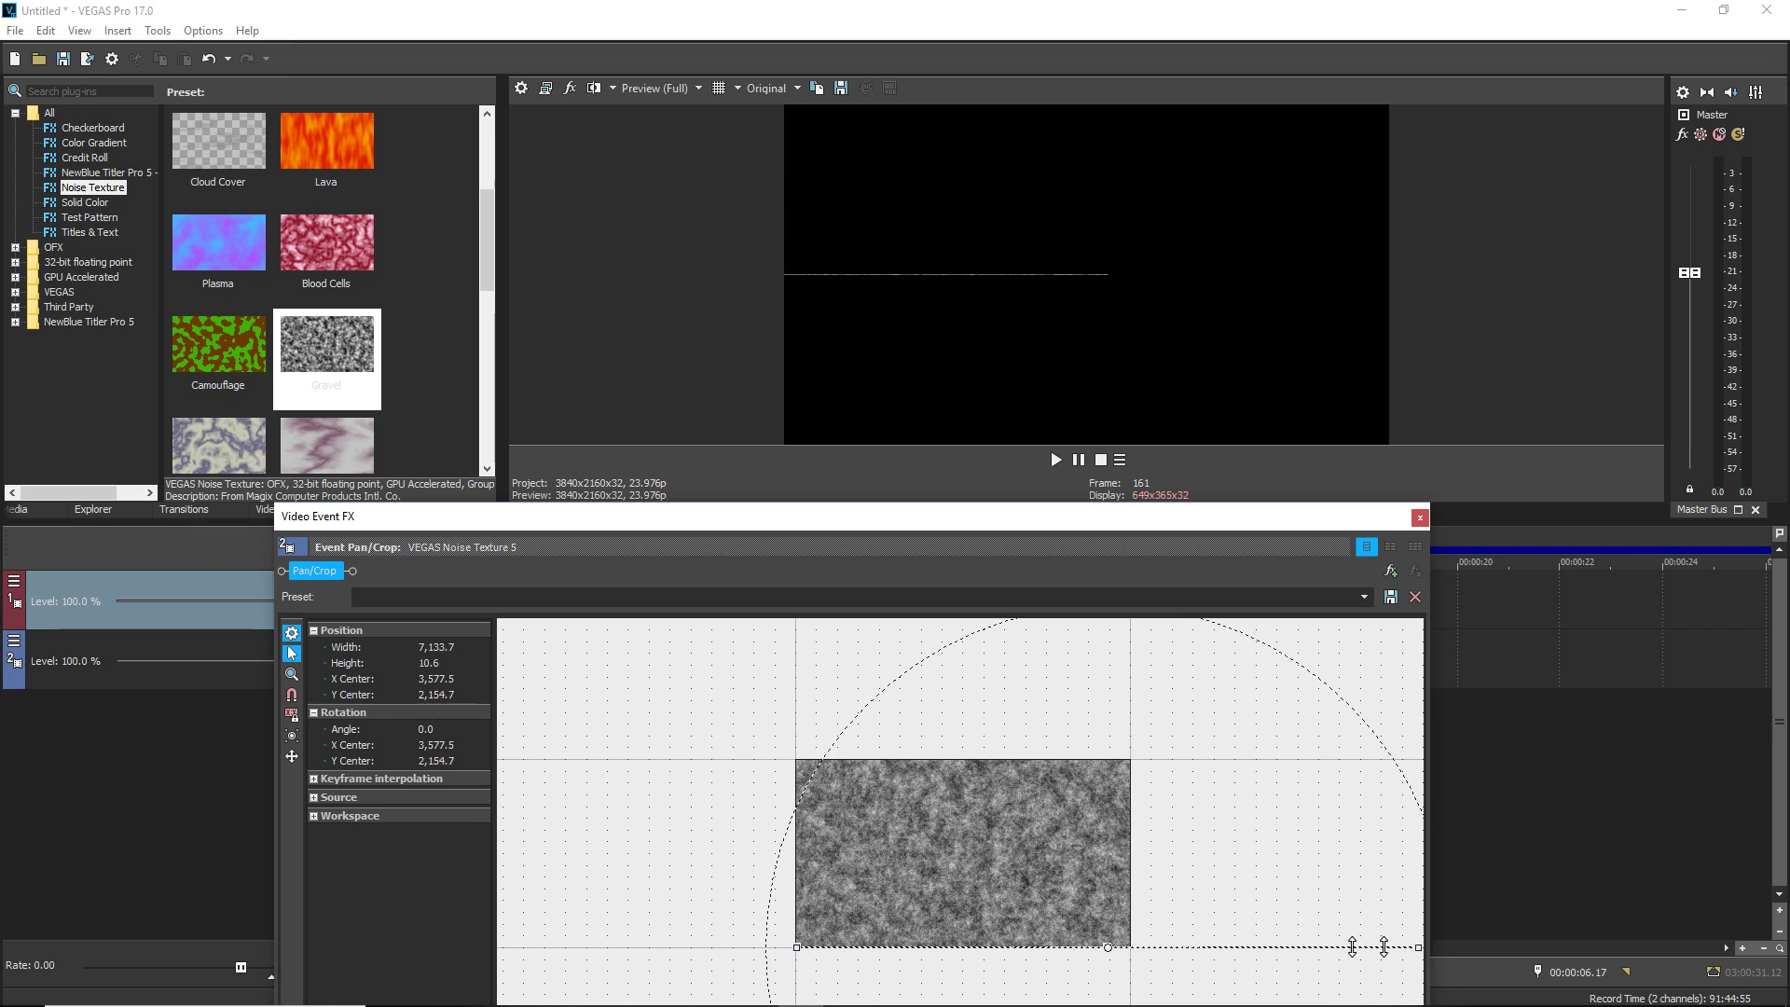
pyautogui.moveTo(799, 948); pyautogui.dragTo(394, 947)
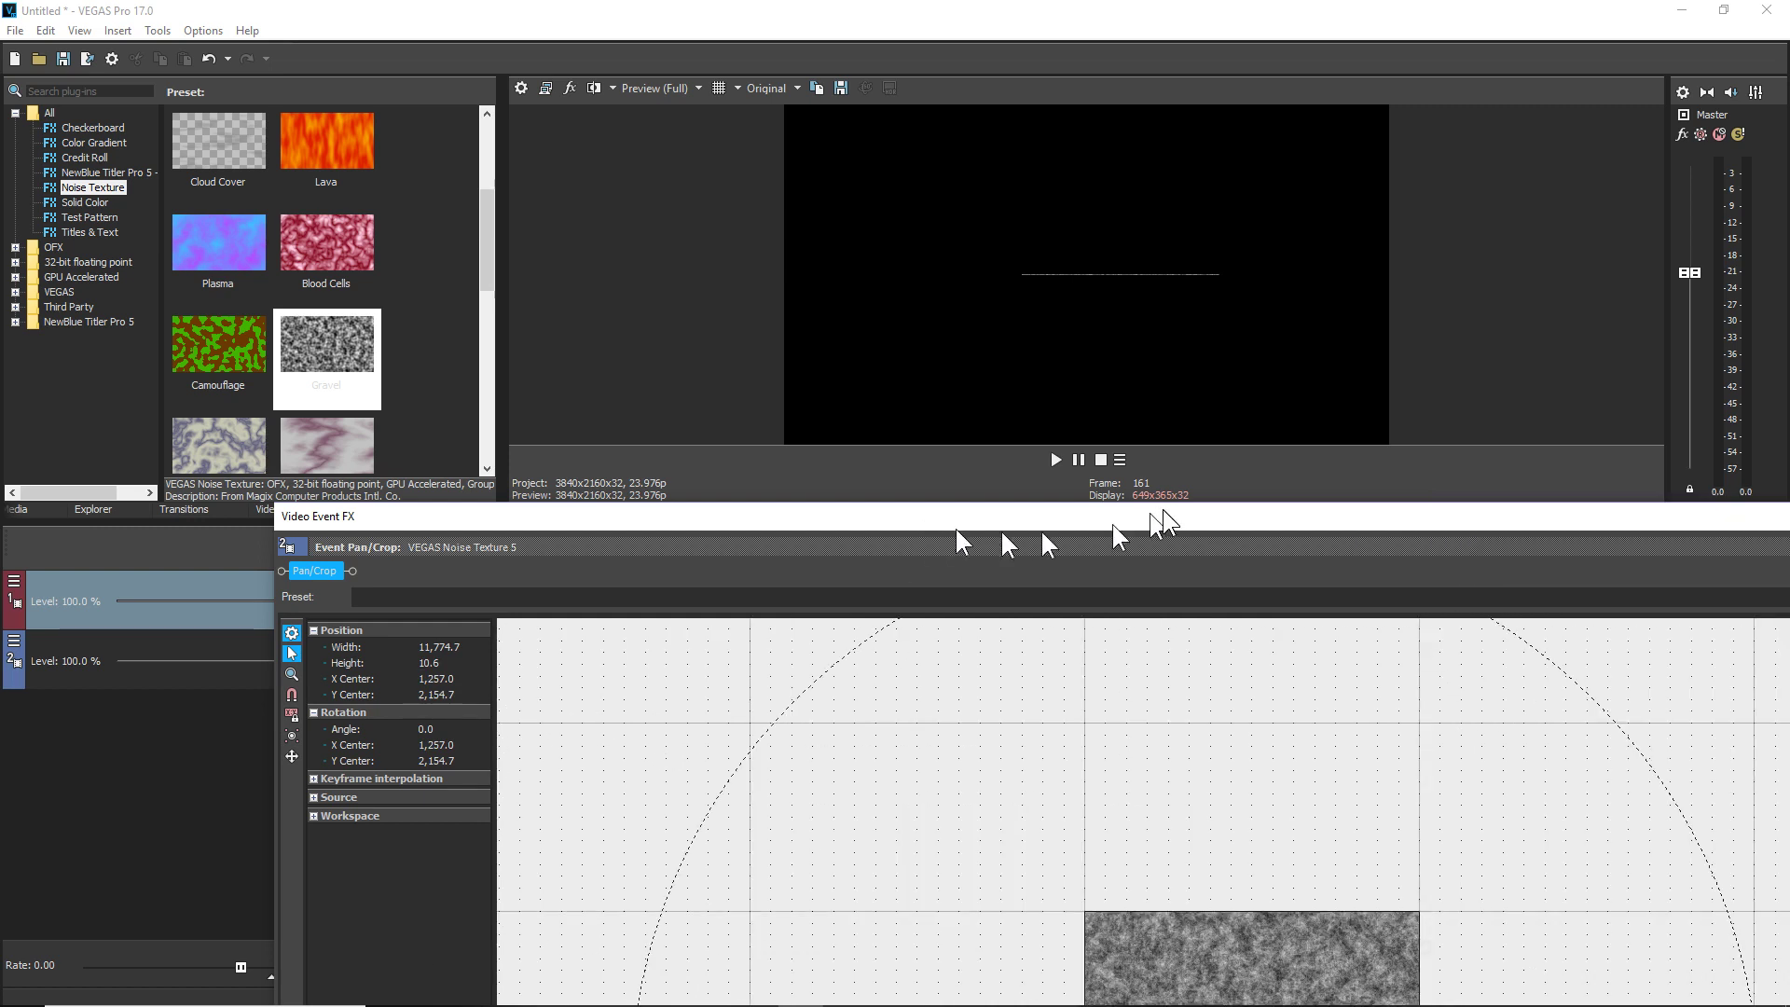
# Widen the crop frame to about 13,154 so it centres on the image, and move its keyframe closer to the previous one
pyautogui.moveTo(1167, 520); pyautogui.dragTo(859, 281)
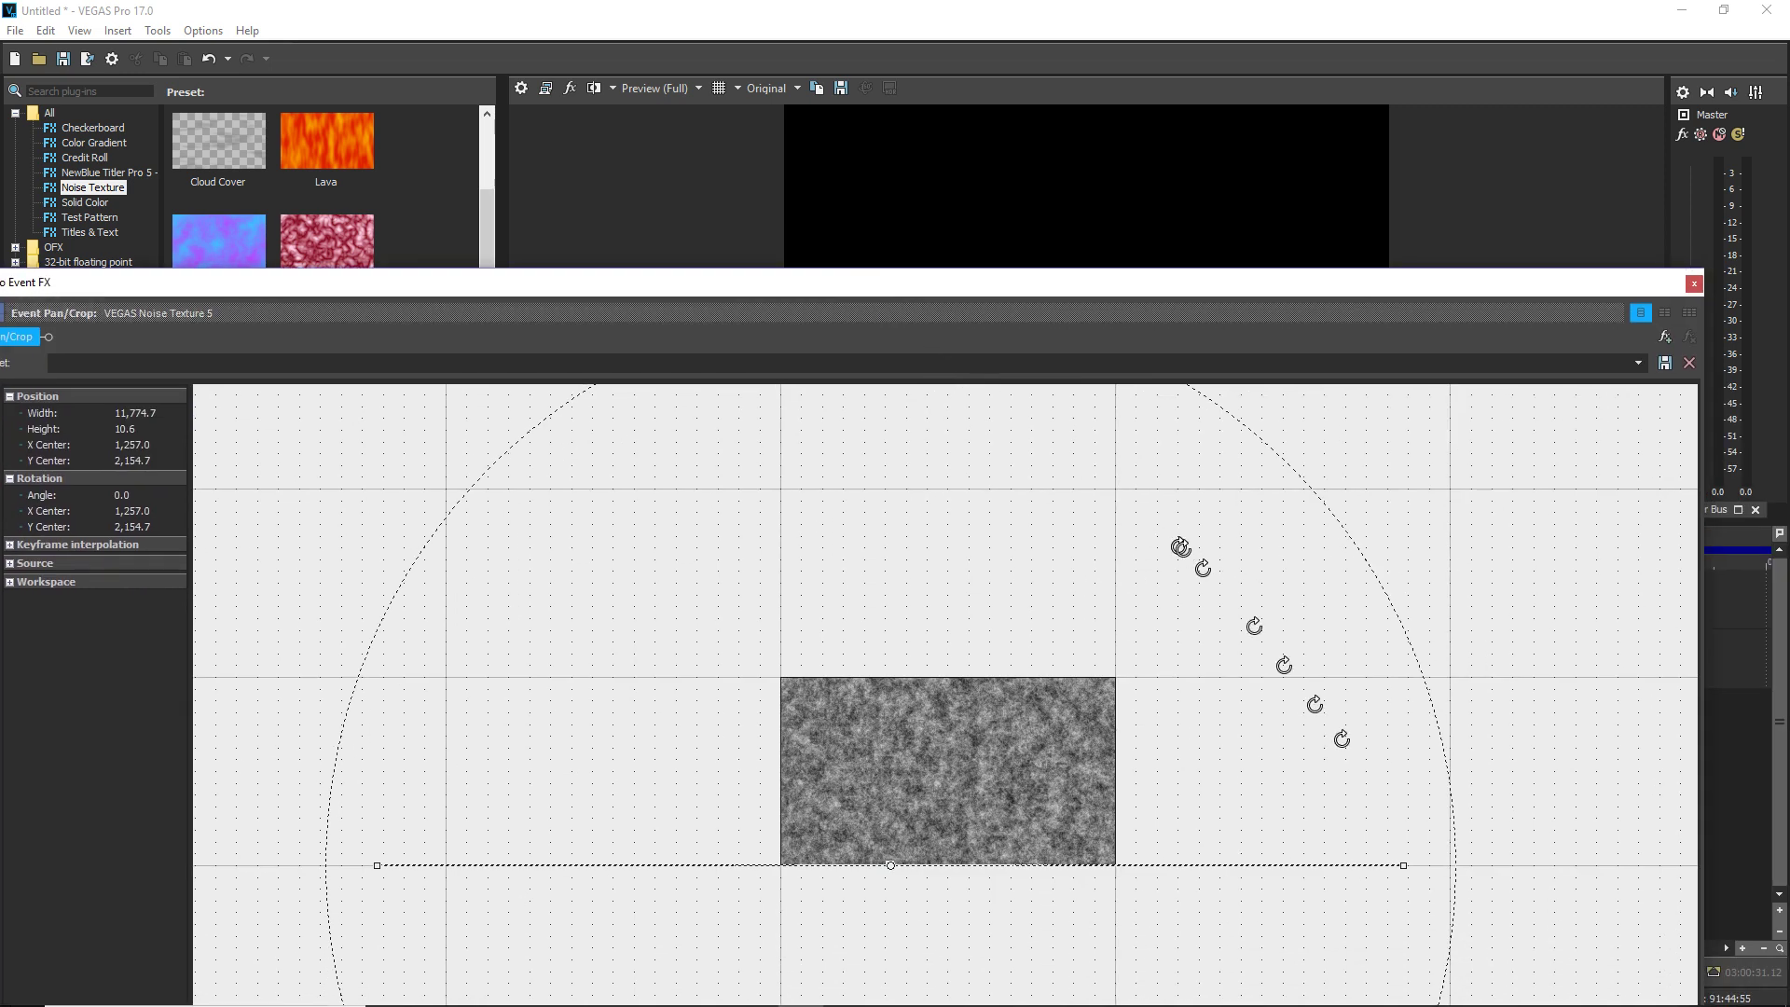
pyautogui.moveTo(1408, 862); pyautogui.dragTo(1527, 862)
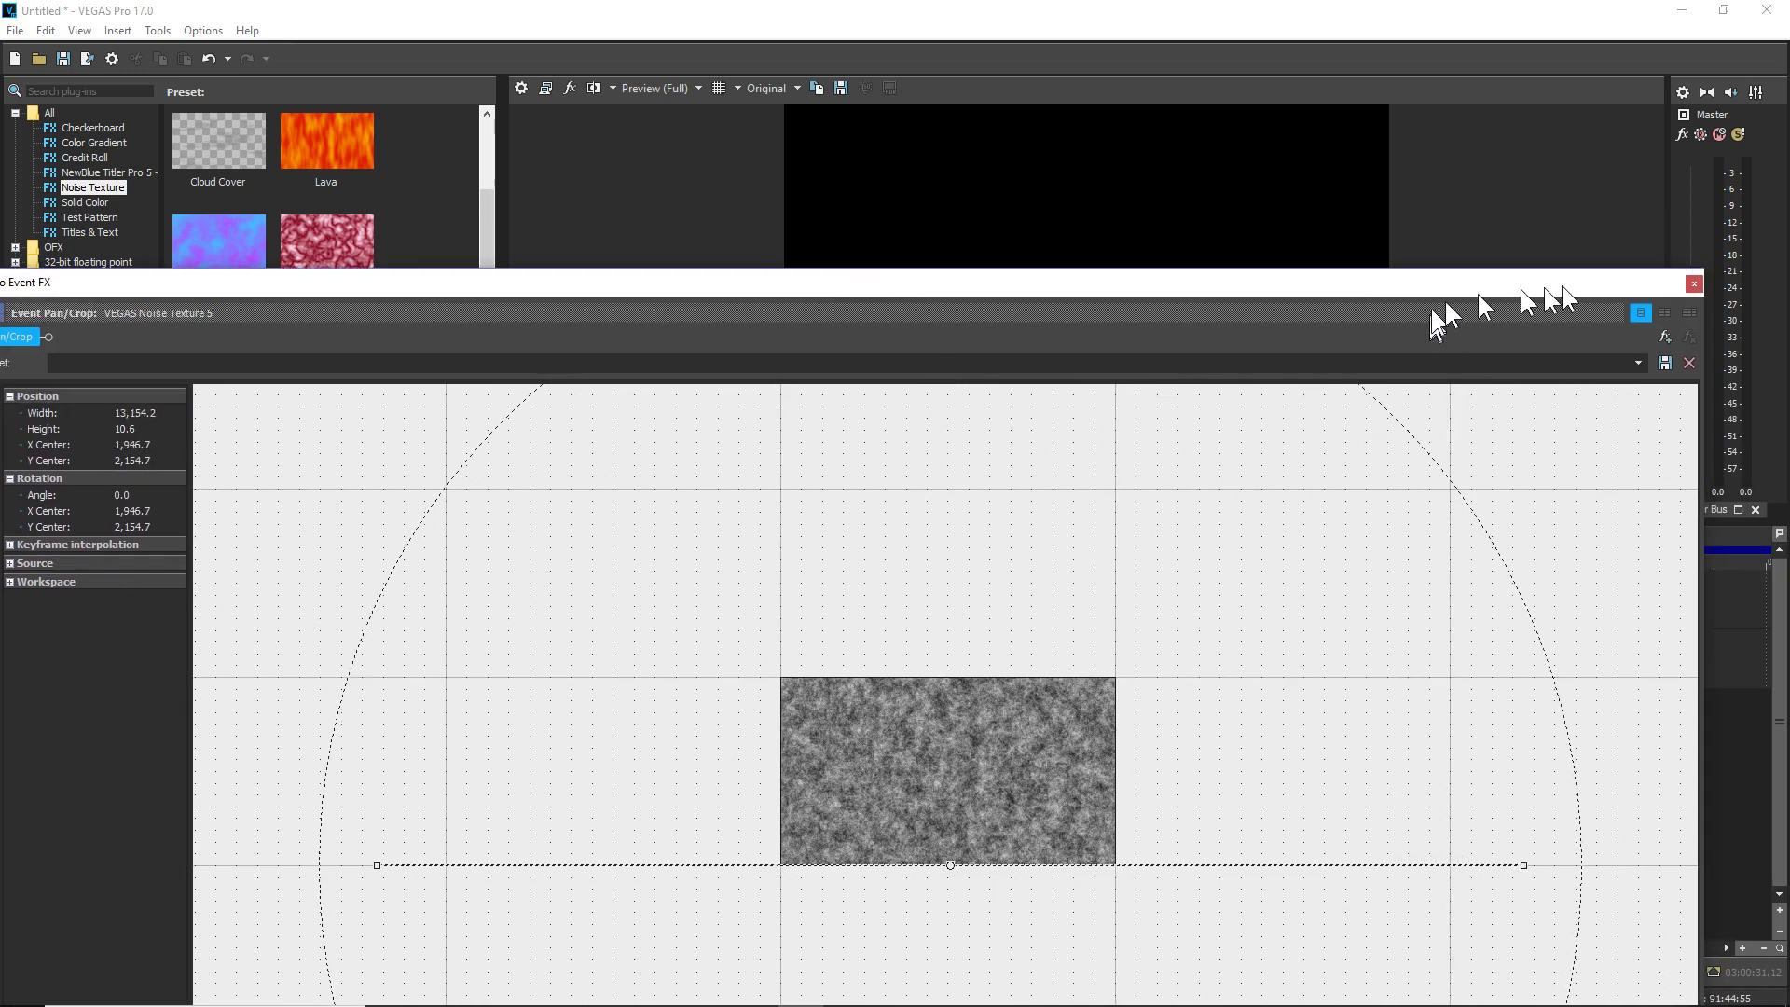
pyautogui.moveTo(1570, 286); pyautogui.dragTo(1539, 21)
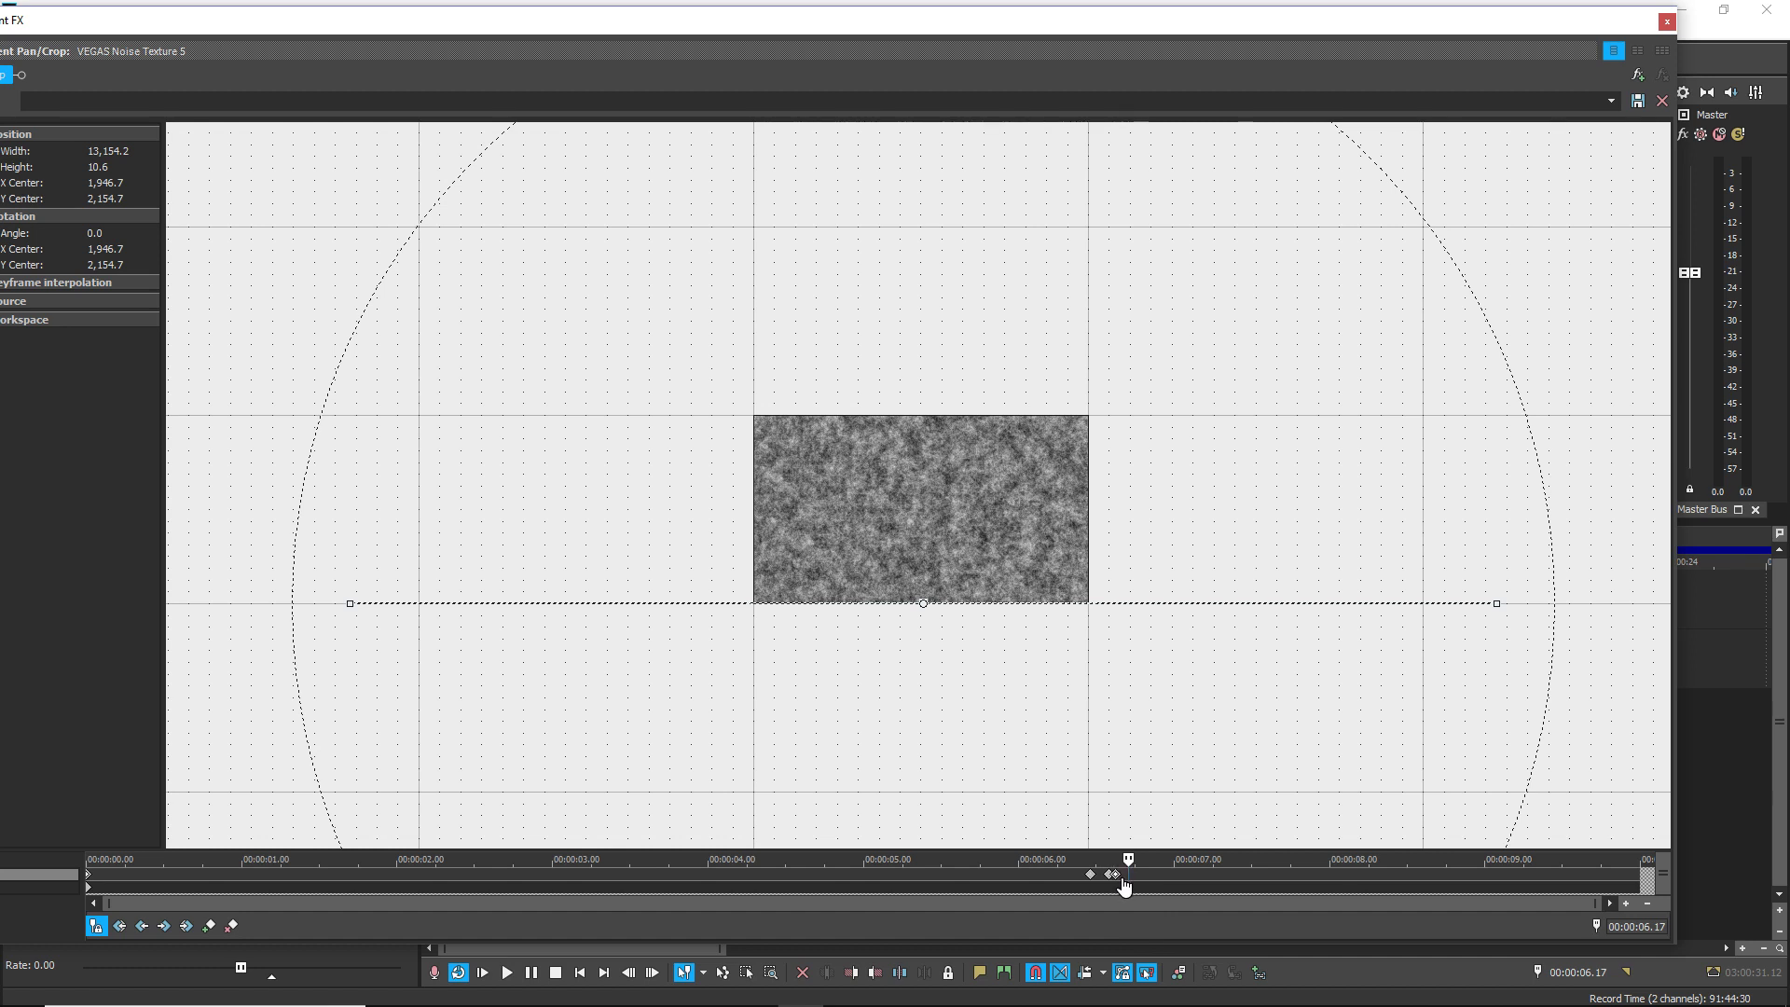
pyautogui.click(1666, 20)
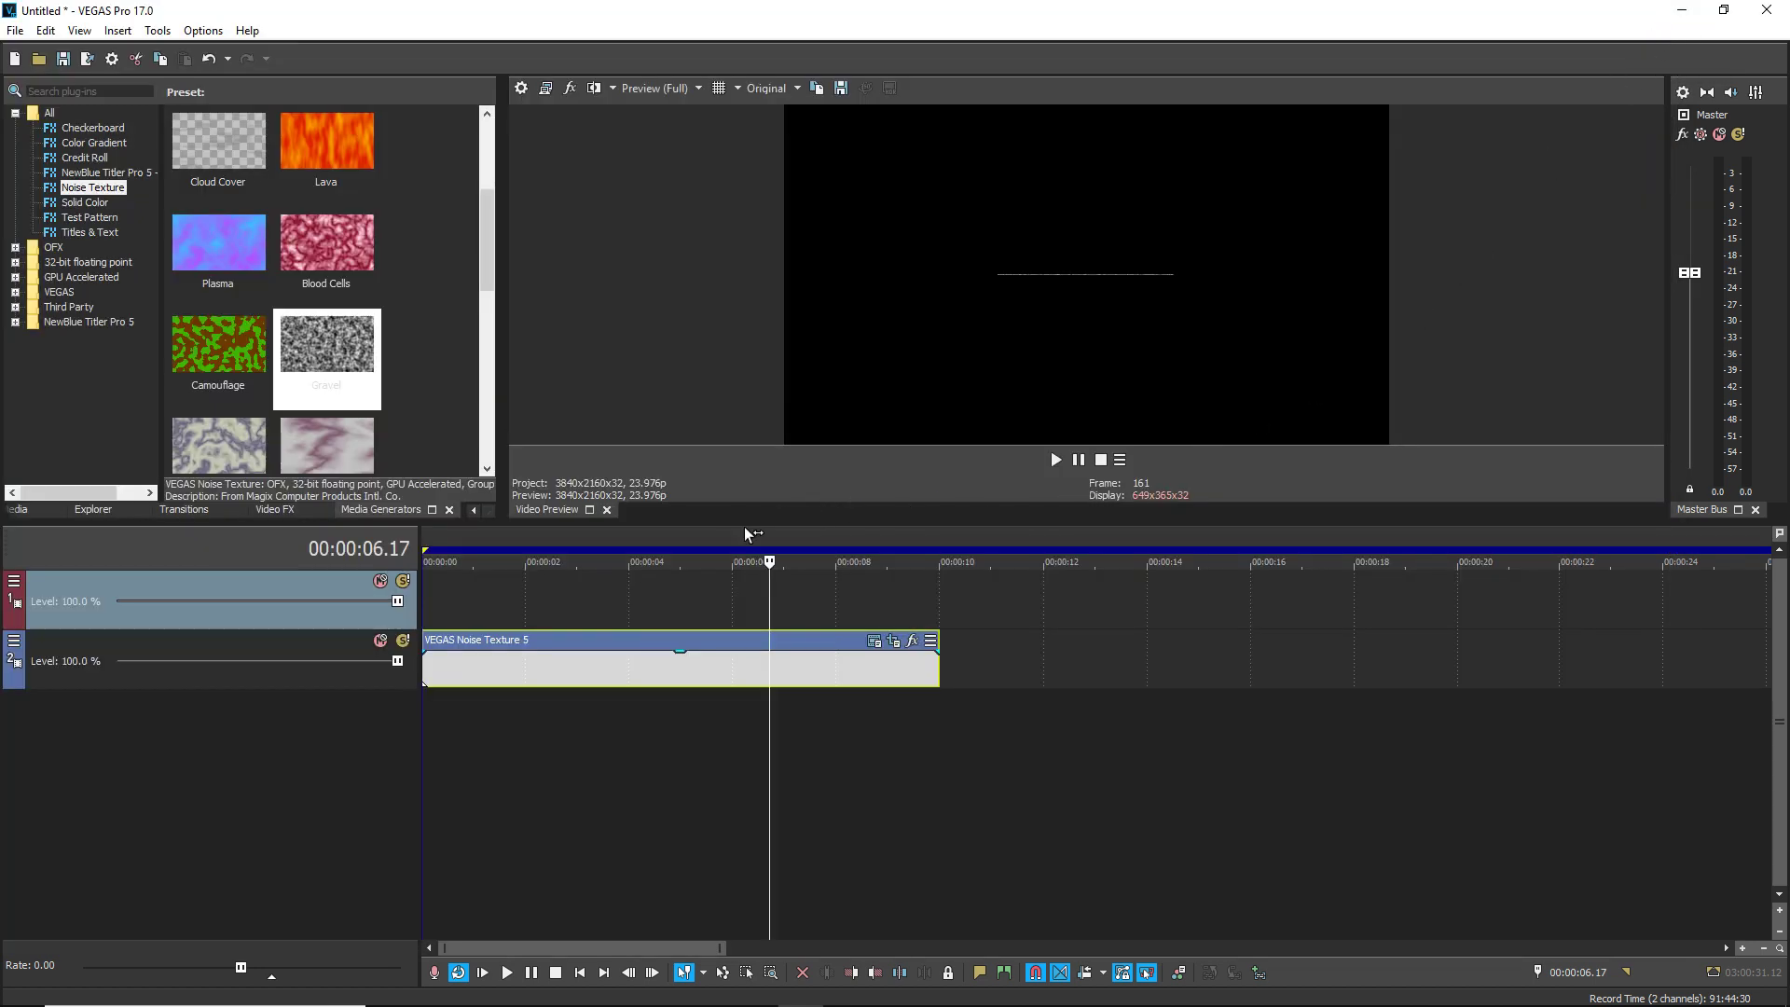
# Play back the collapse animation from just before its first keyframe, starting at about 00:00:06.06
pyautogui.click(745, 534)
pyautogui.press('space')
pyautogui.press('space')
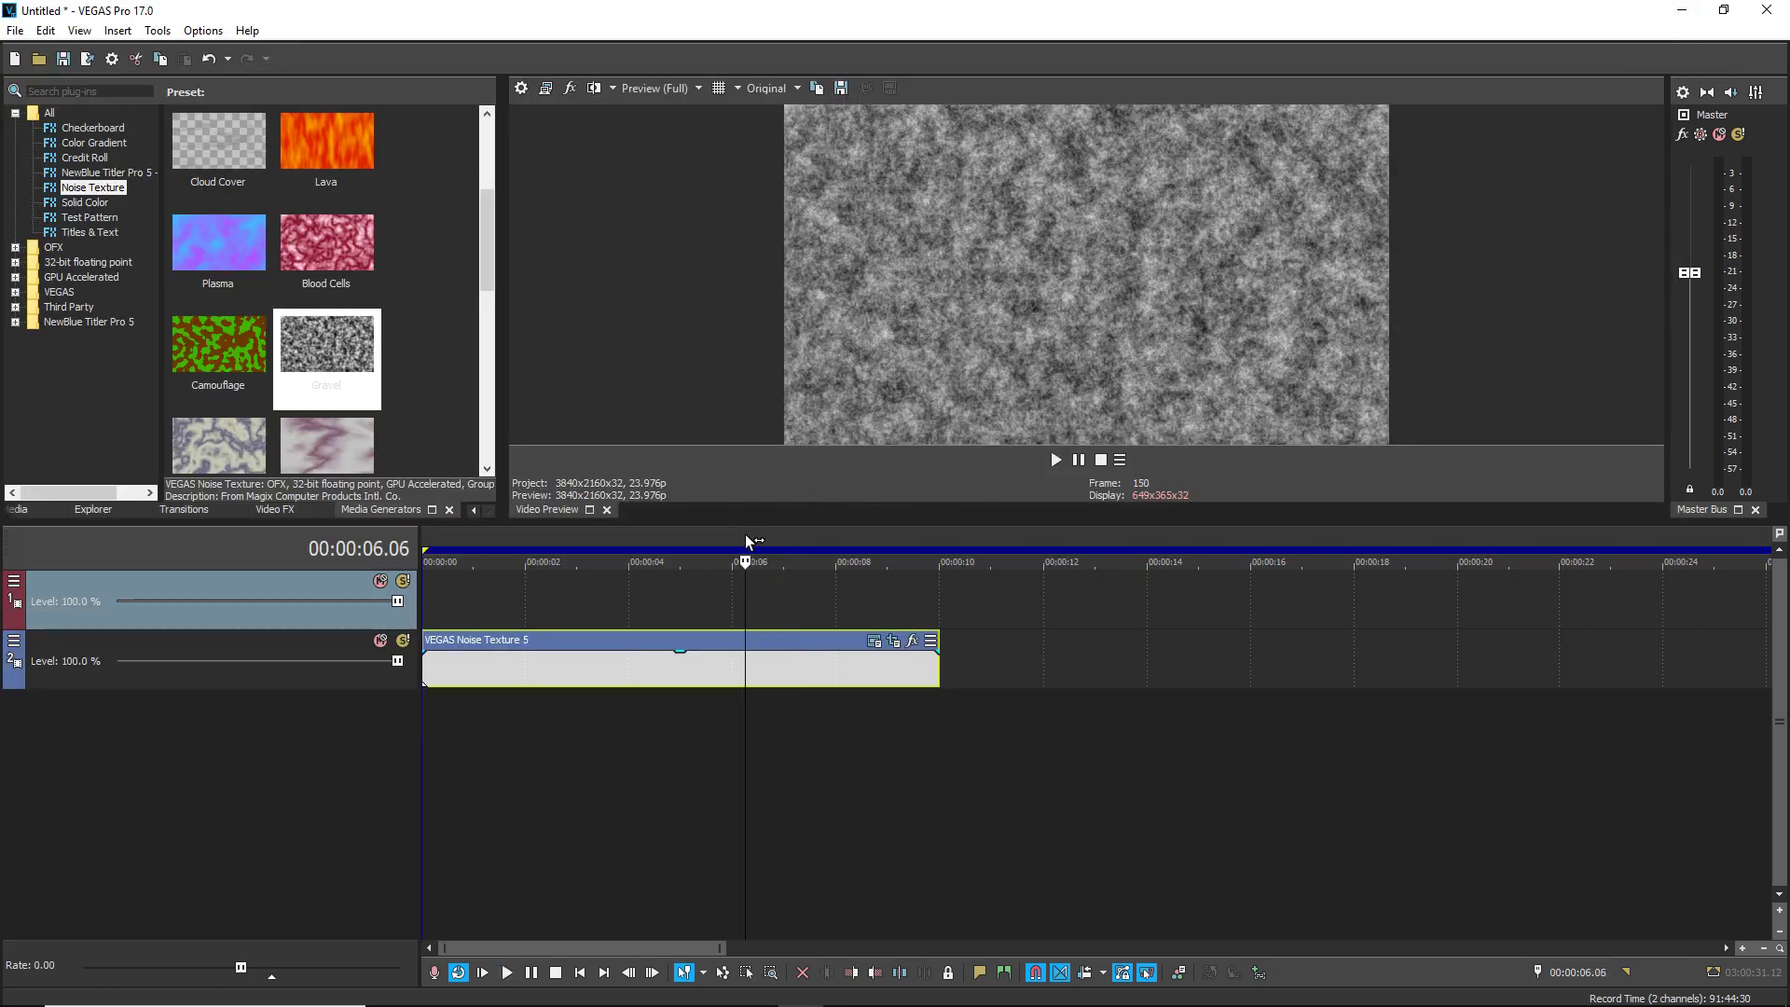
# Trim the noise texture event to end just after the collapse, with a short fade-out at its end, and play it back
pyautogui.moveTo(939, 673); pyautogui.dragTo(763, 653)
pyautogui.press('space')
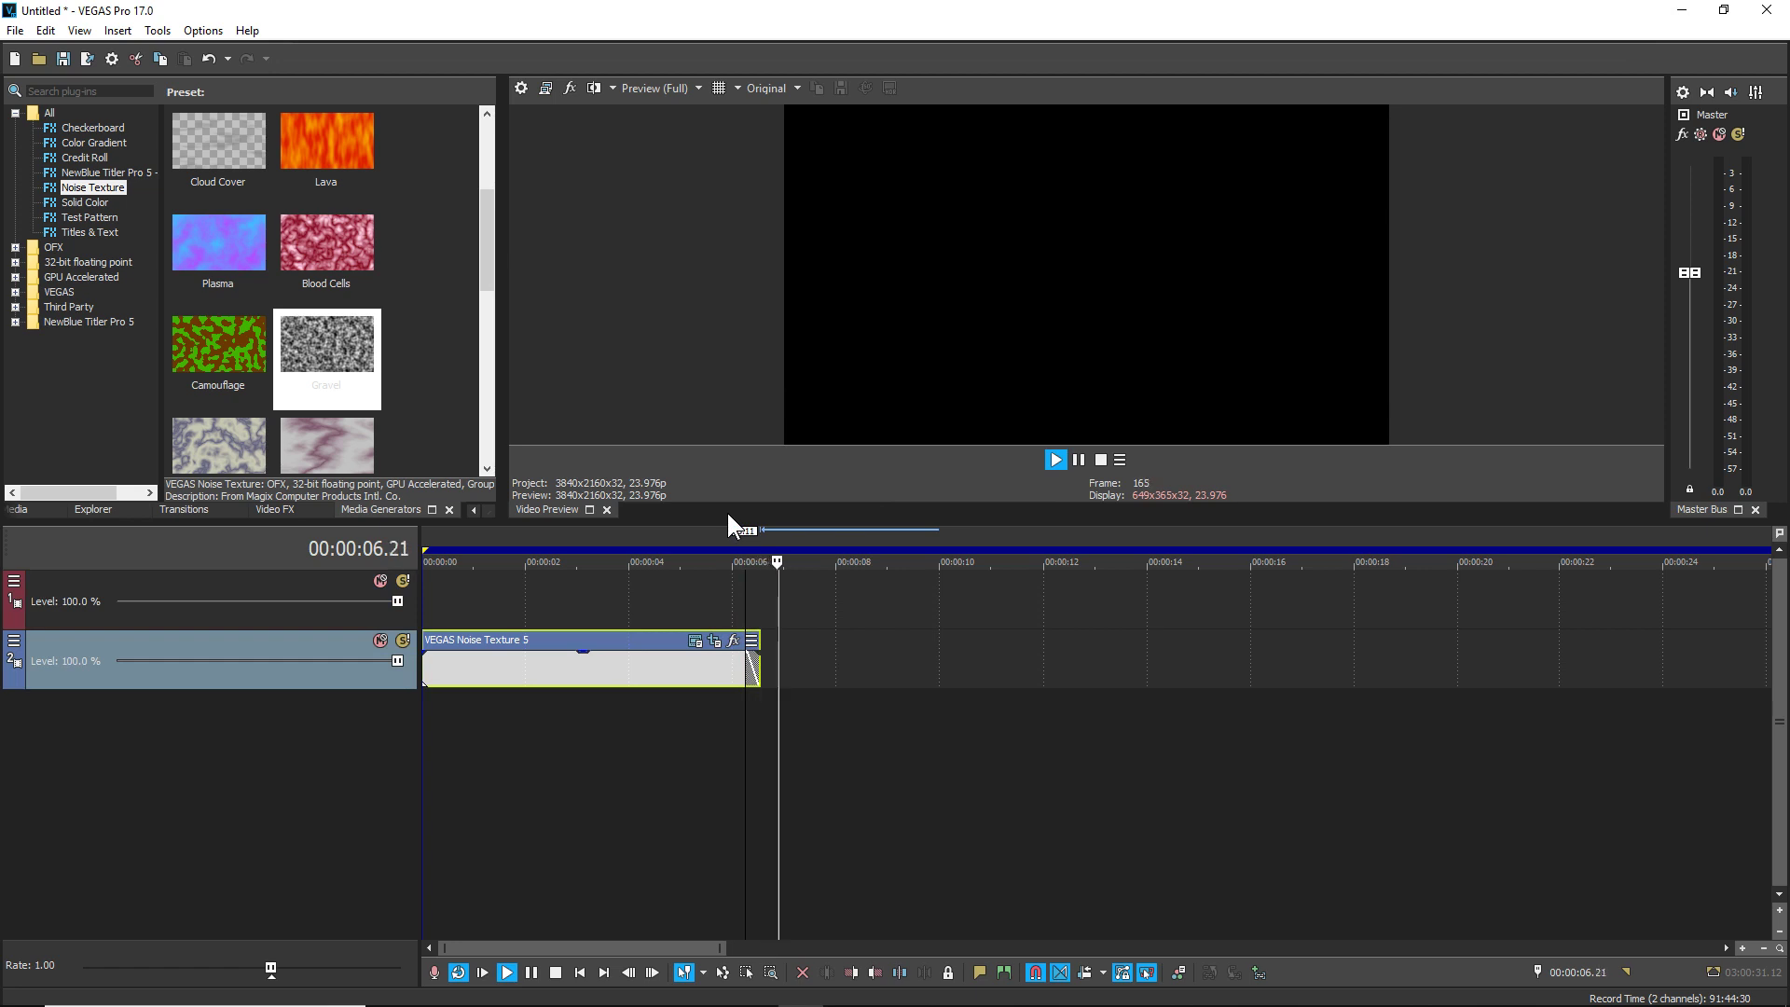
pyautogui.moveTo(763, 679); pyautogui.dragTo(773, 671)
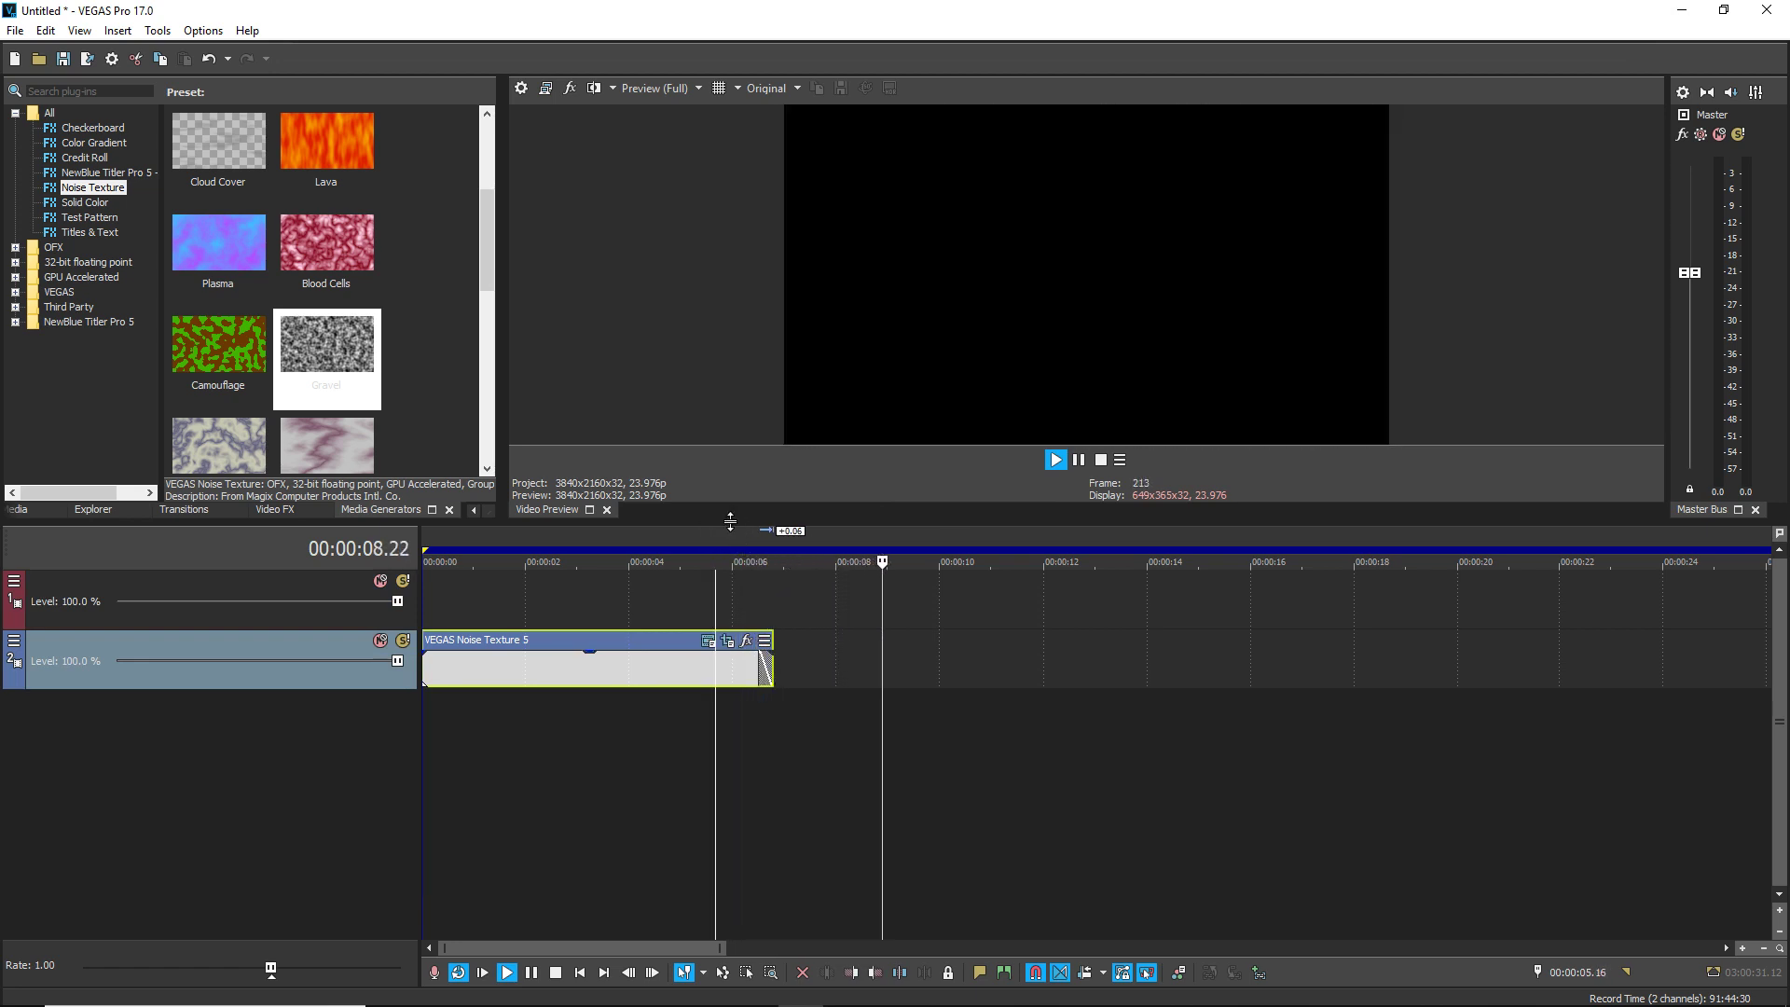
pyautogui.scroll(3, 723, 530)
pyautogui.scroll(2, 723, 530)
pyautogui.click(819, 543)
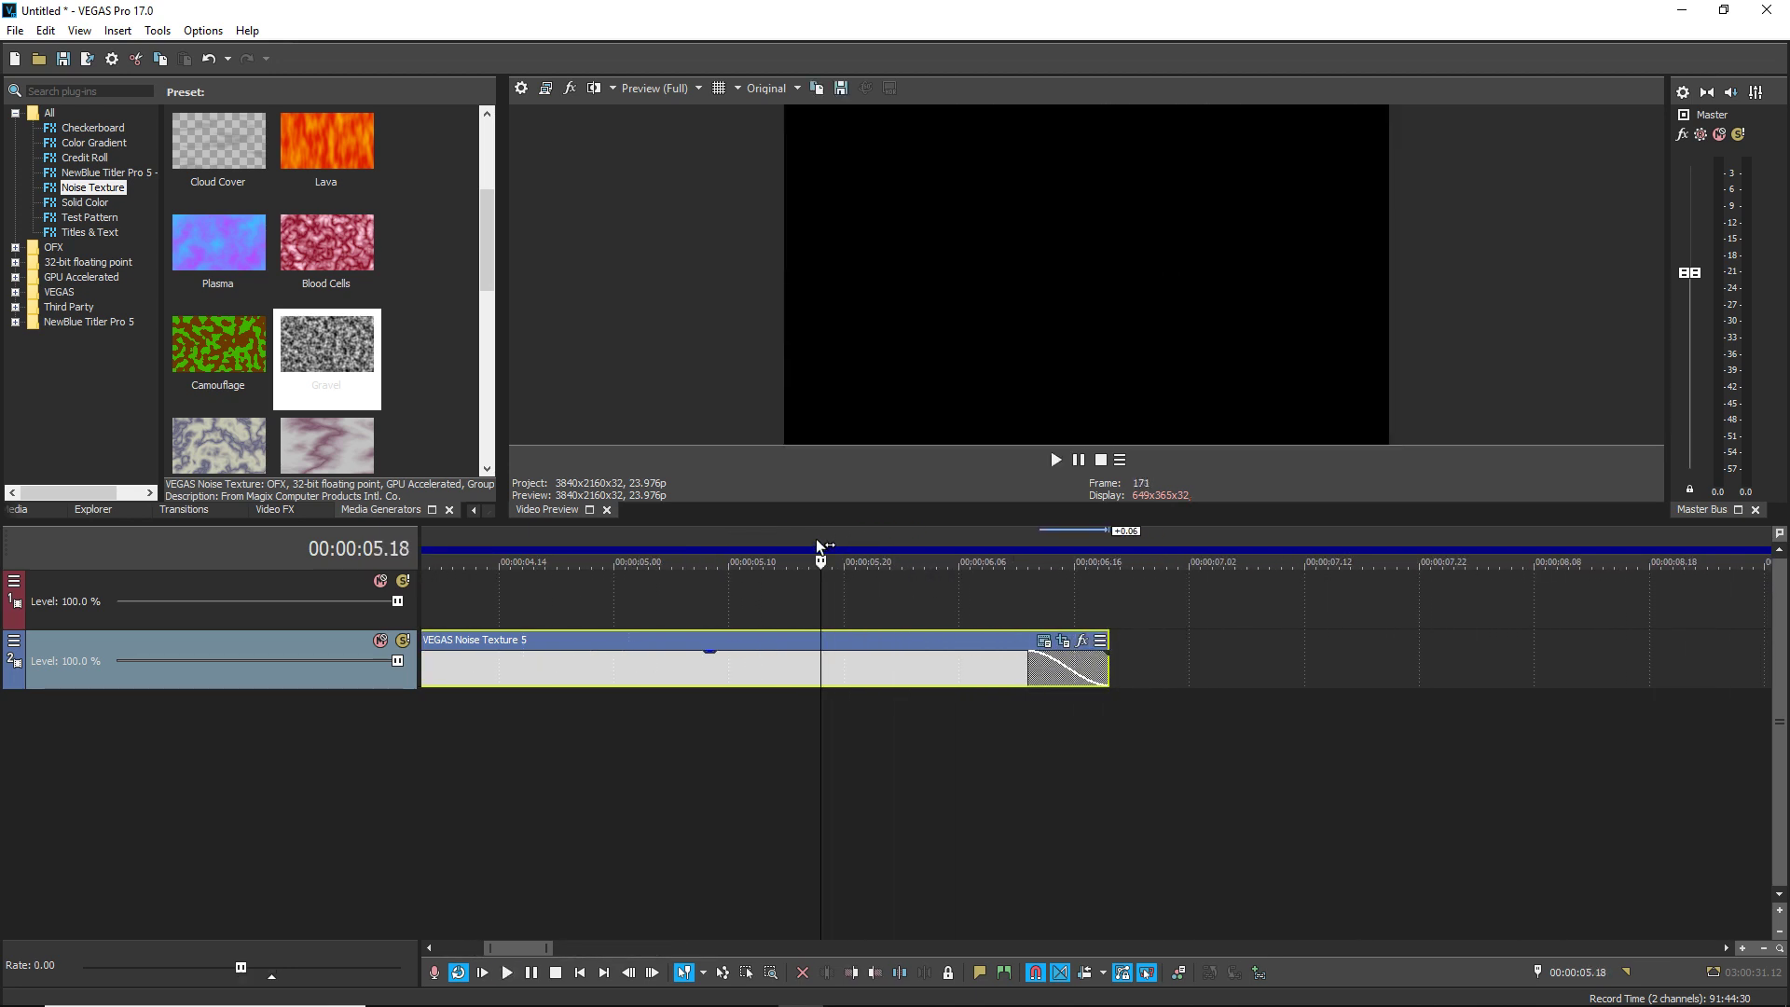
pyautogui.press('space')
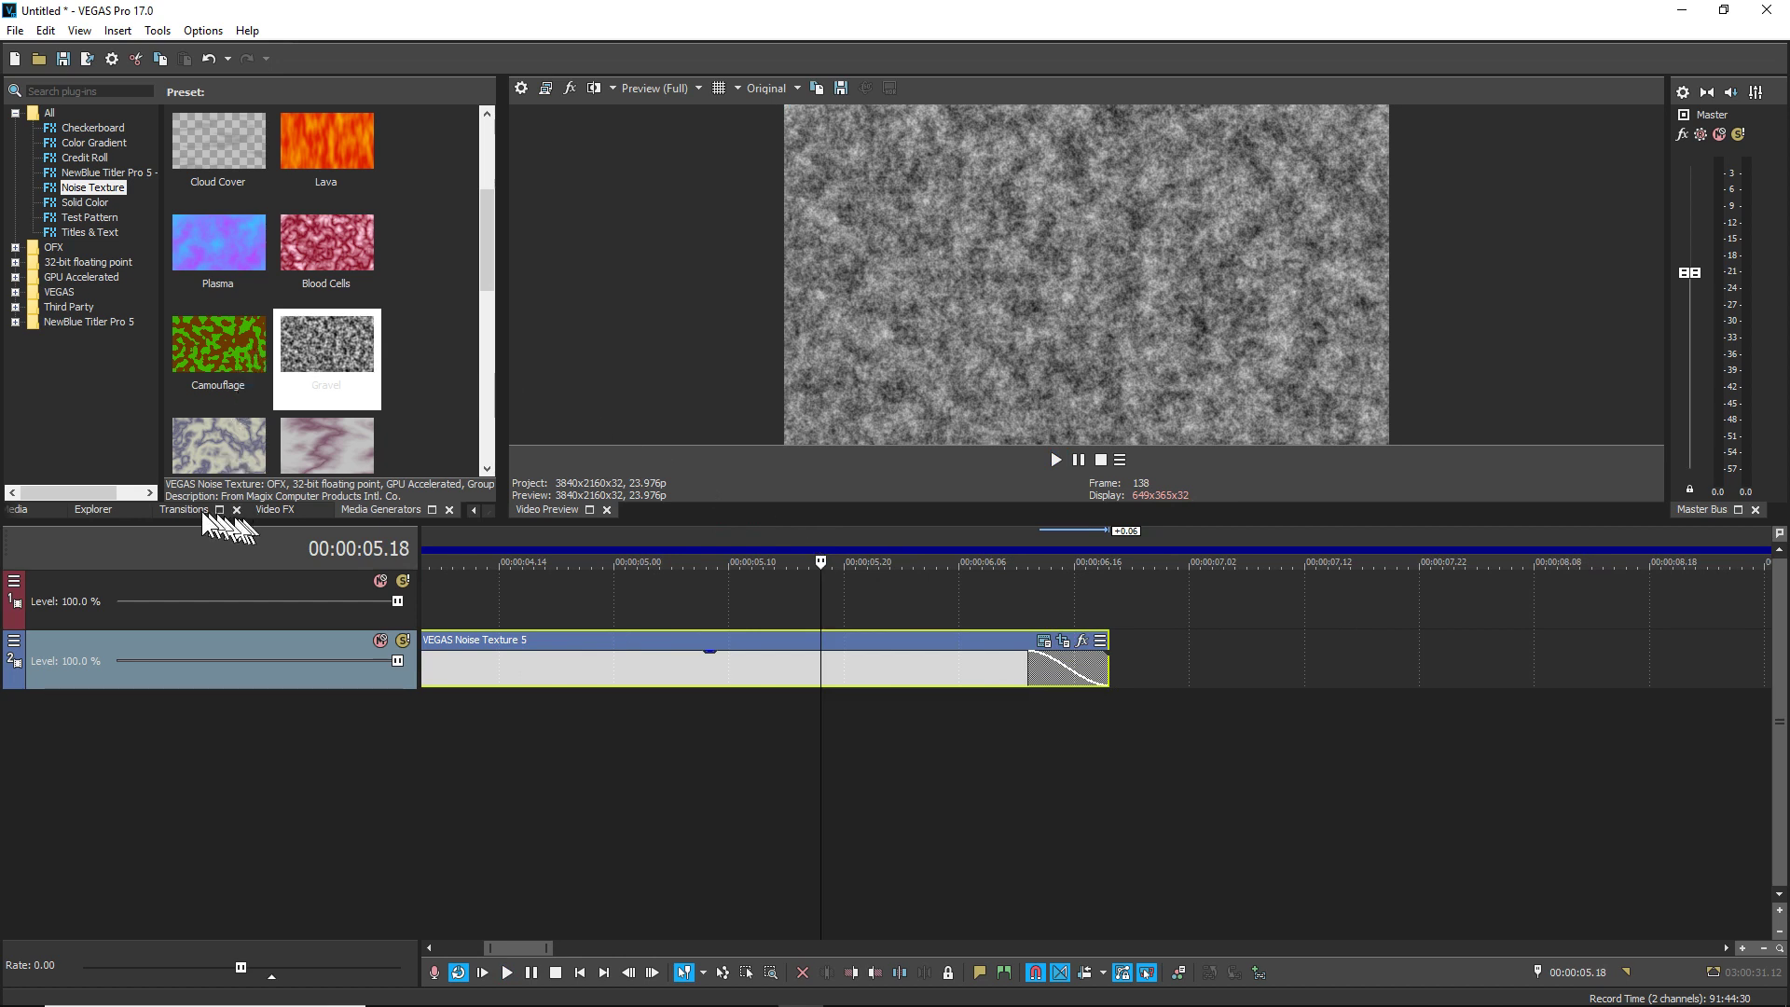
# Add a white Solid Color event on the first track above the noise texture, cut it at about 00:00:06.10 and delete the remainder
pyautogui.click(75, 200)
pyautogui.click(240, 198)
pyautogui.moveTo(240, 198); pyautogui.dragTo(844, 594)
pyautogui.click(1010, 607)
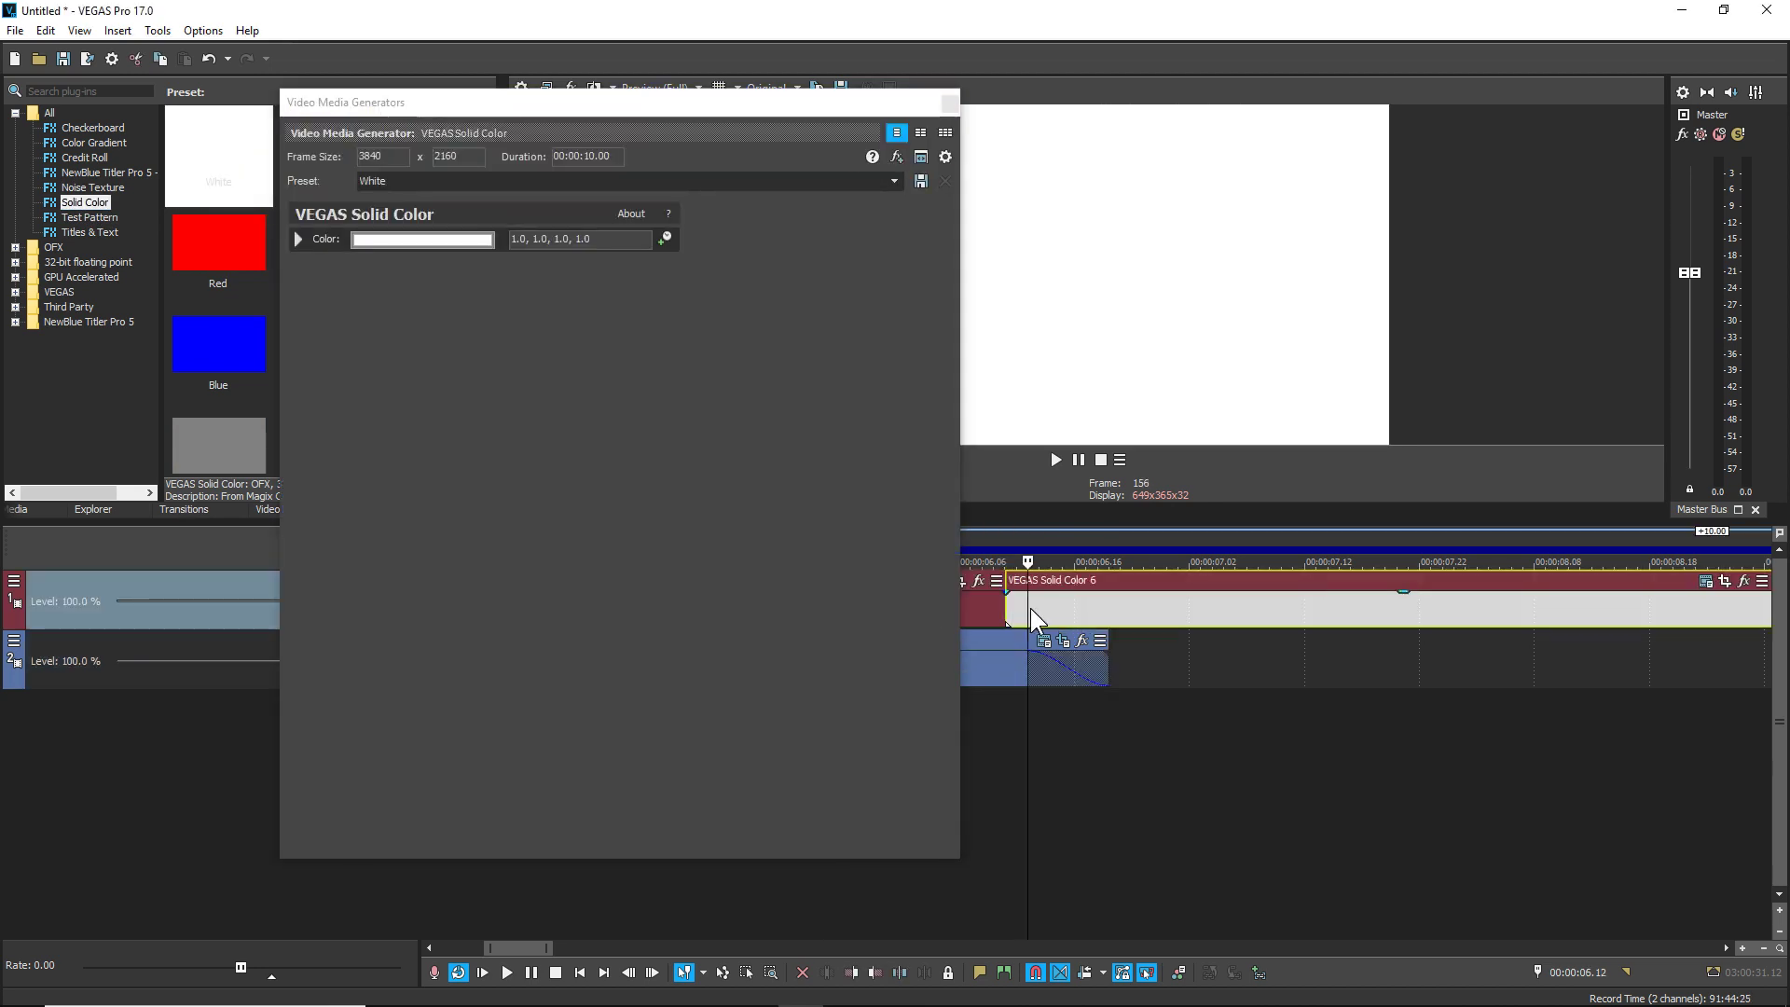
pyautogui.press('Delete')
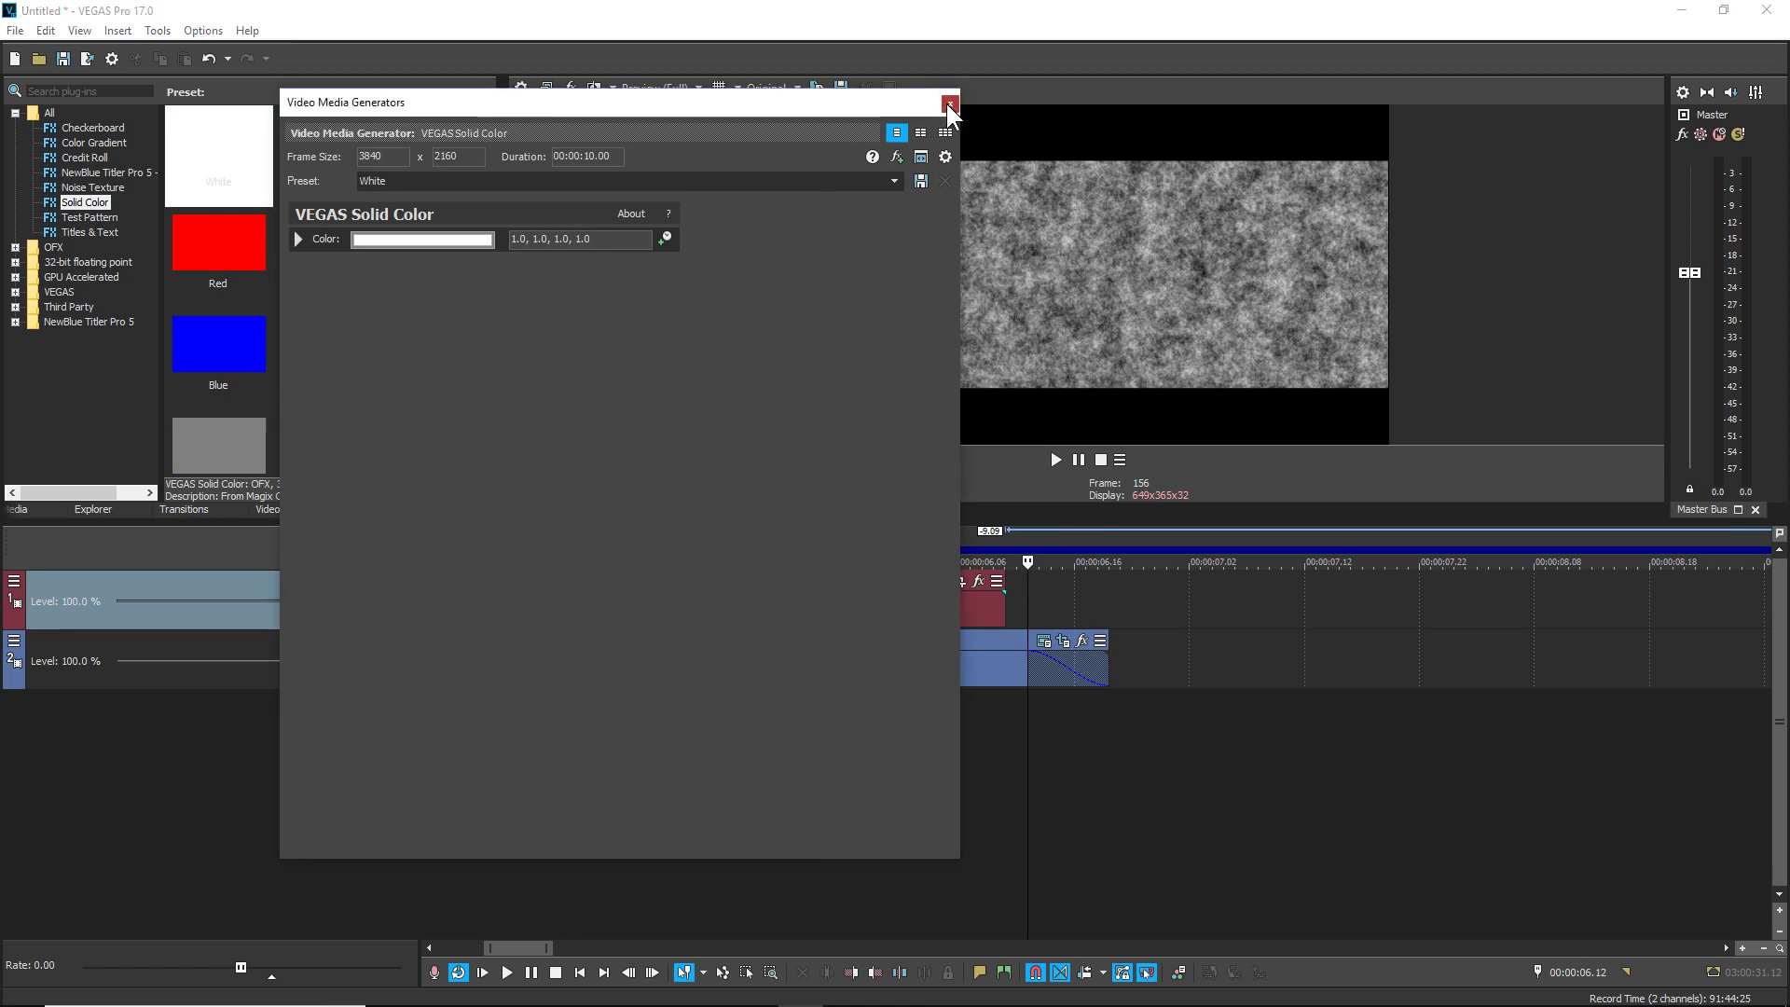
pyautogui.click(949, 102)
# Slide the white event earlier, clear of the collapse, and step through the frames to find where the noise texture starts shrinking
pyautogui.press('Left')
pyautogui.press('Left')
pyautogui.press('Left')
pyautogui.press('Left')
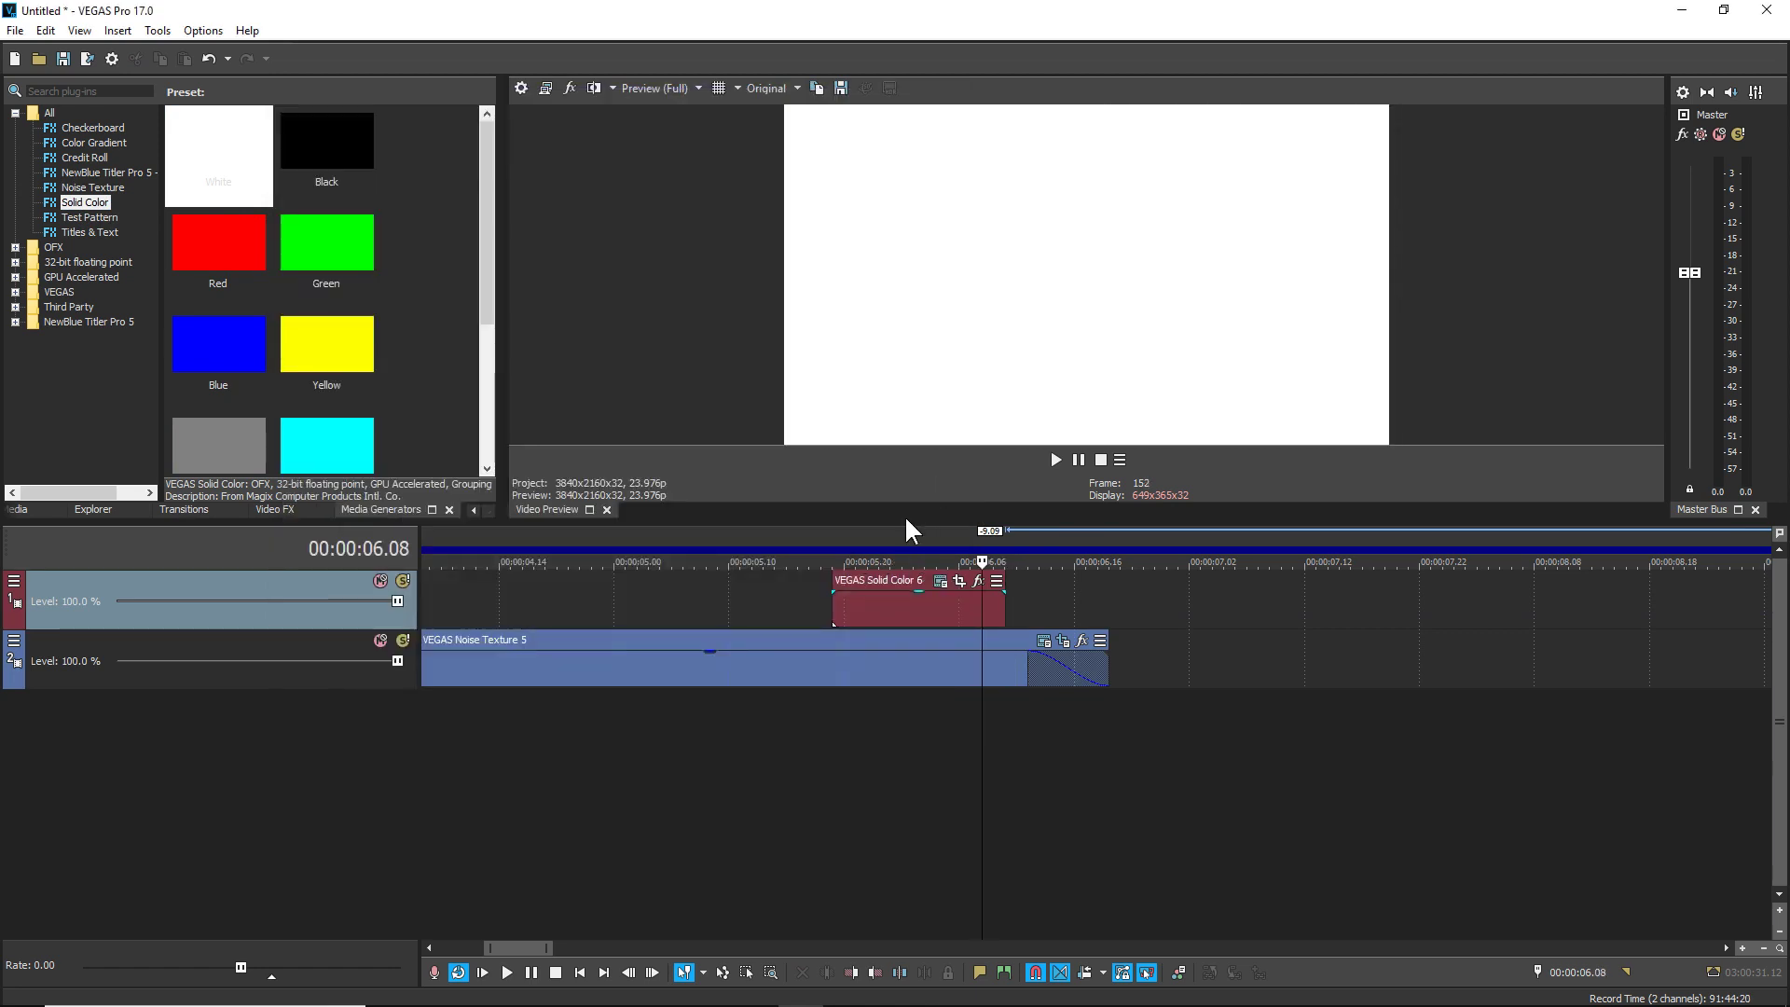
pyautogui.moveTo(905, 610); pyautogui.dragTo(814, 607)
pyautogui.press('Left')
pyautogui.press('Left')
pyautogui.press('Left')
pyautogui.press('Left')
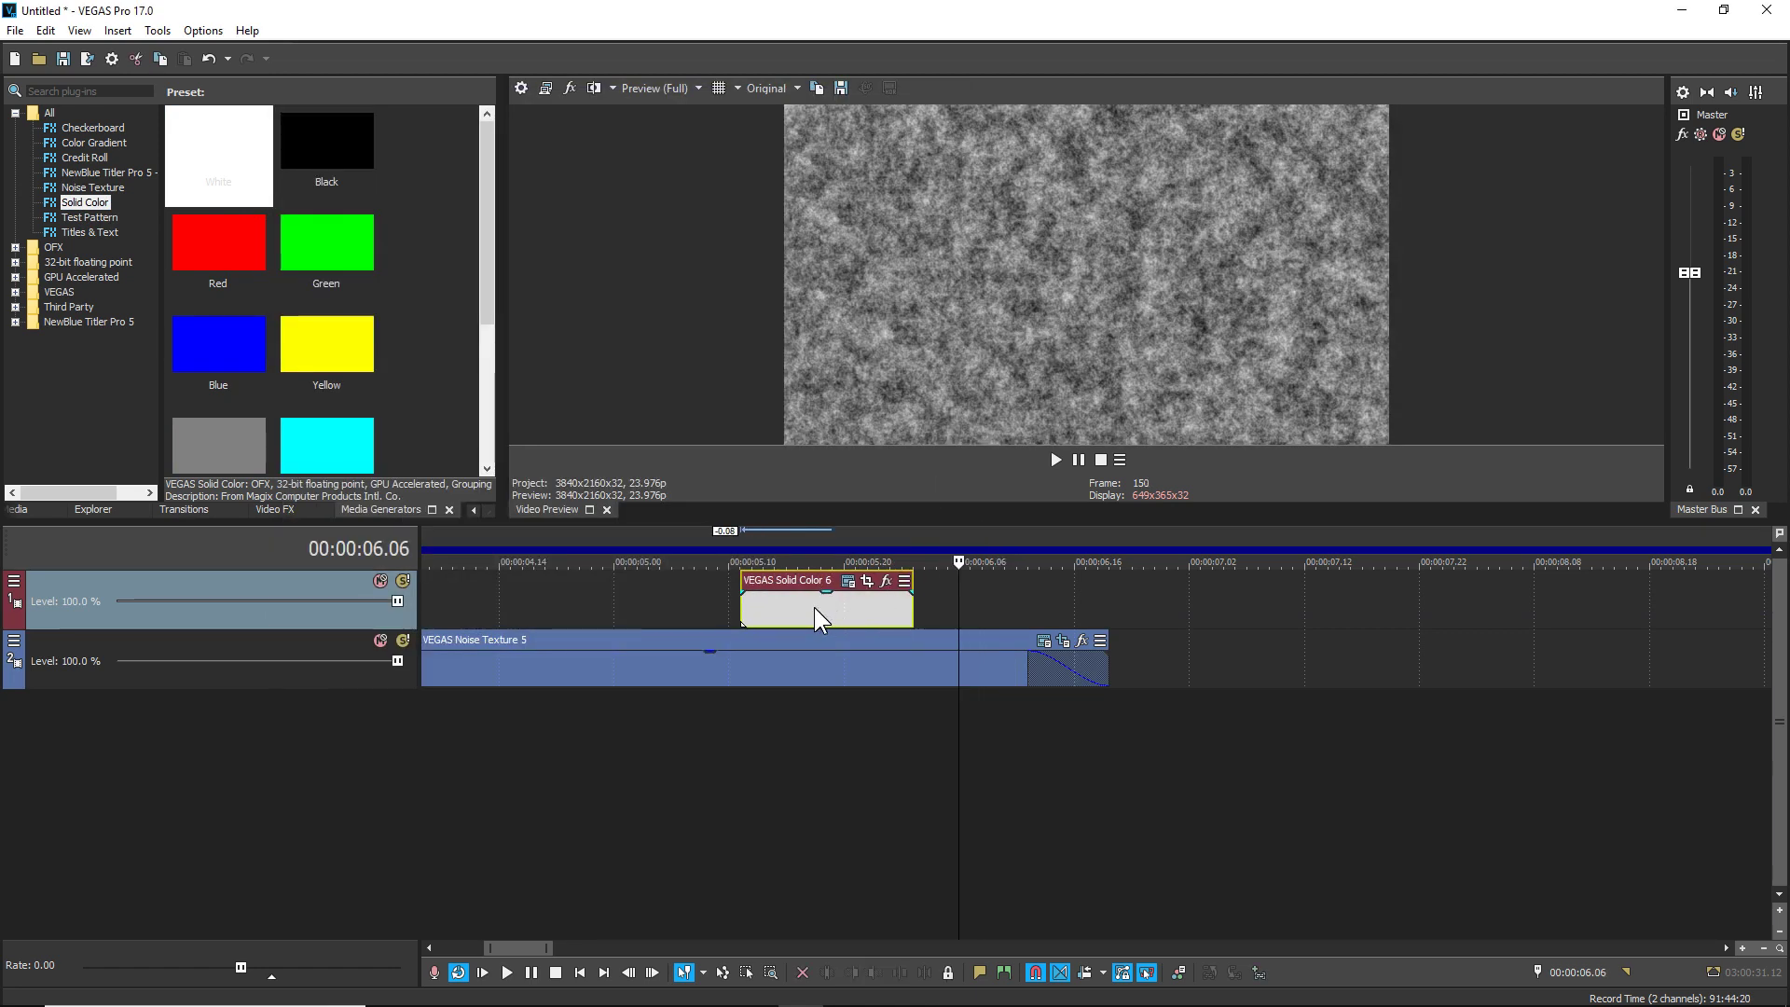
pyautogui.press('Right')
pyautogui.press('Right')
pyautogui.press('Right')
pyautogui.press('Right')
pyautogui.press('Right')
pyautogui.press('Right')
pyautogui.press('Right')
pyautogui.press('Right')
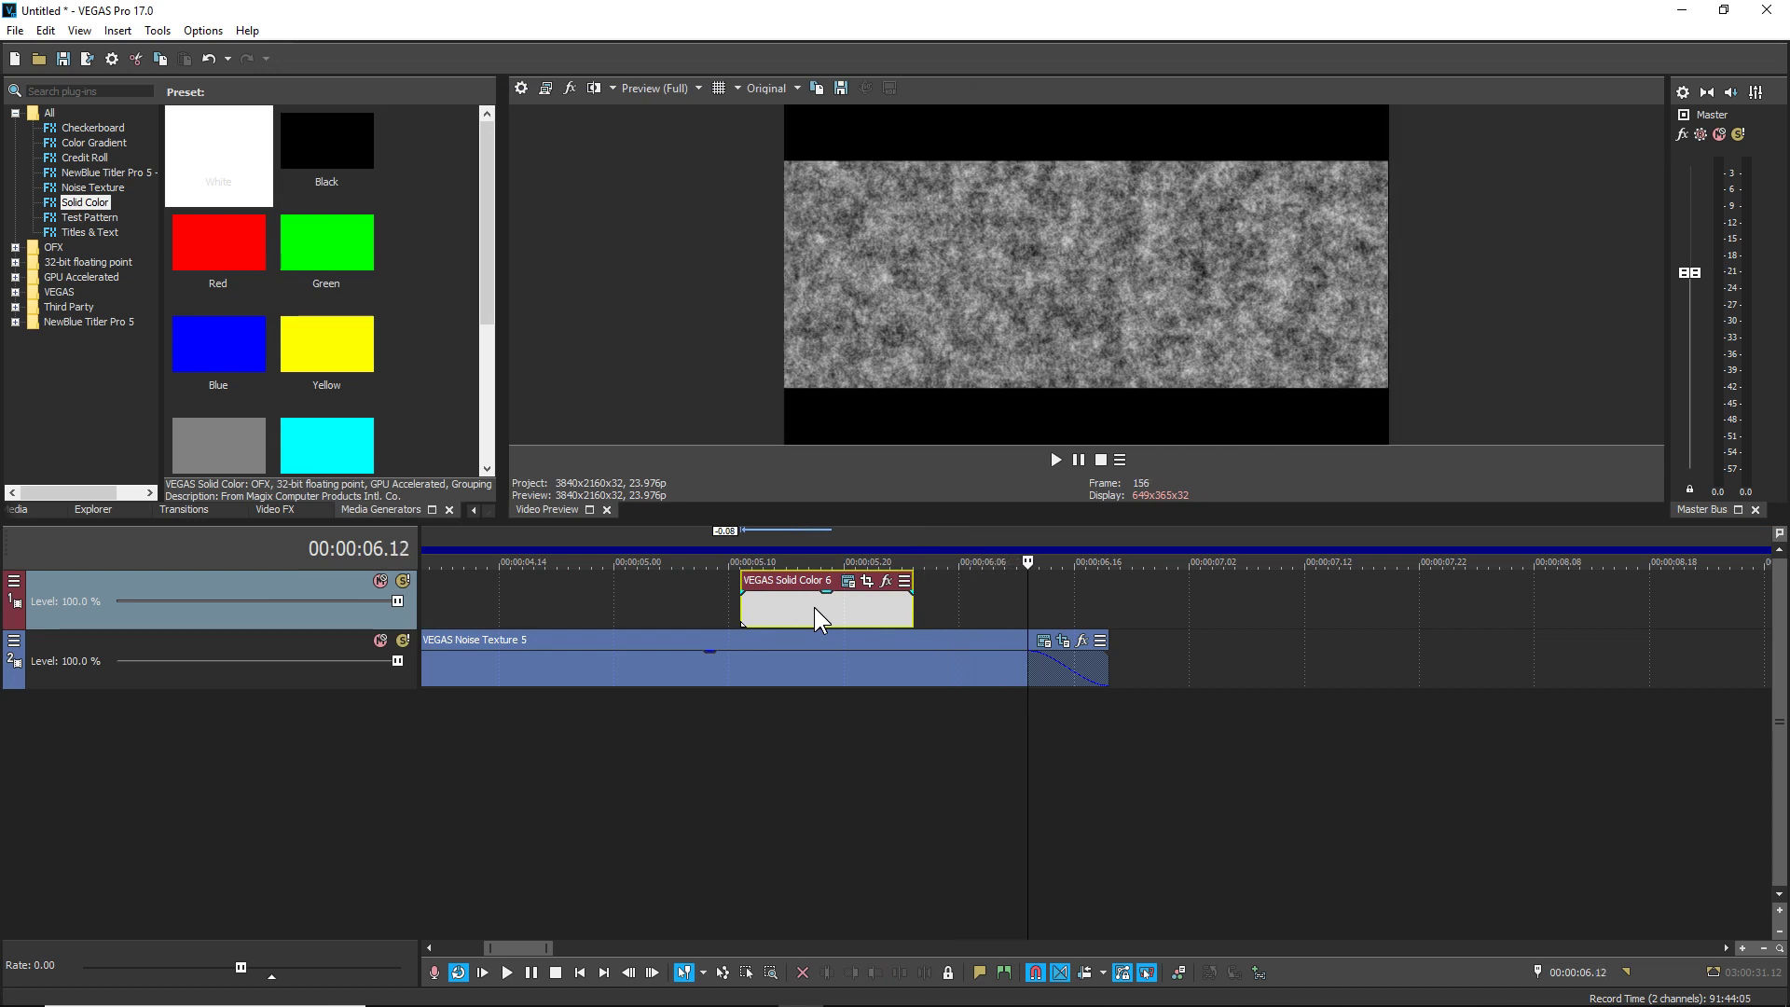
pyautogui.press('Left')
pyautogui.press('Left')
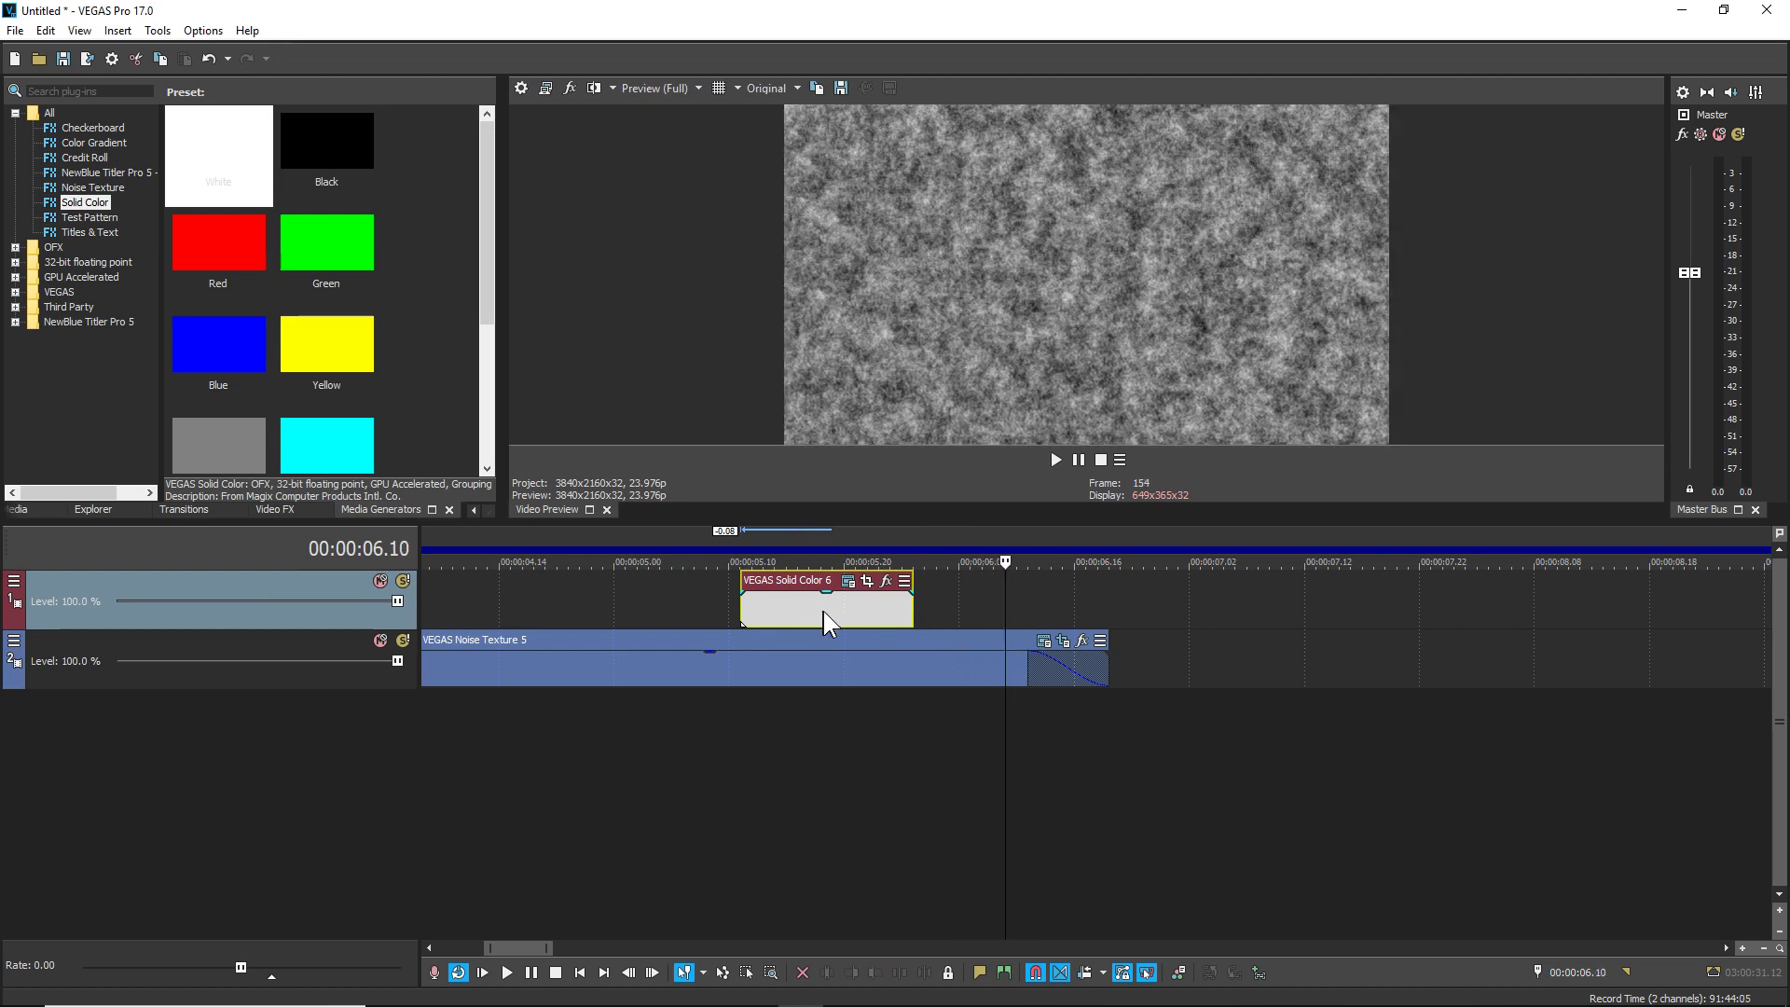
# Move the white event so it starts at about 00:00:06.09, over the beginning of the noise texture's collapse
pyautogui.moveTo(845, 613); pyautogui.dragTo(1102, 615)
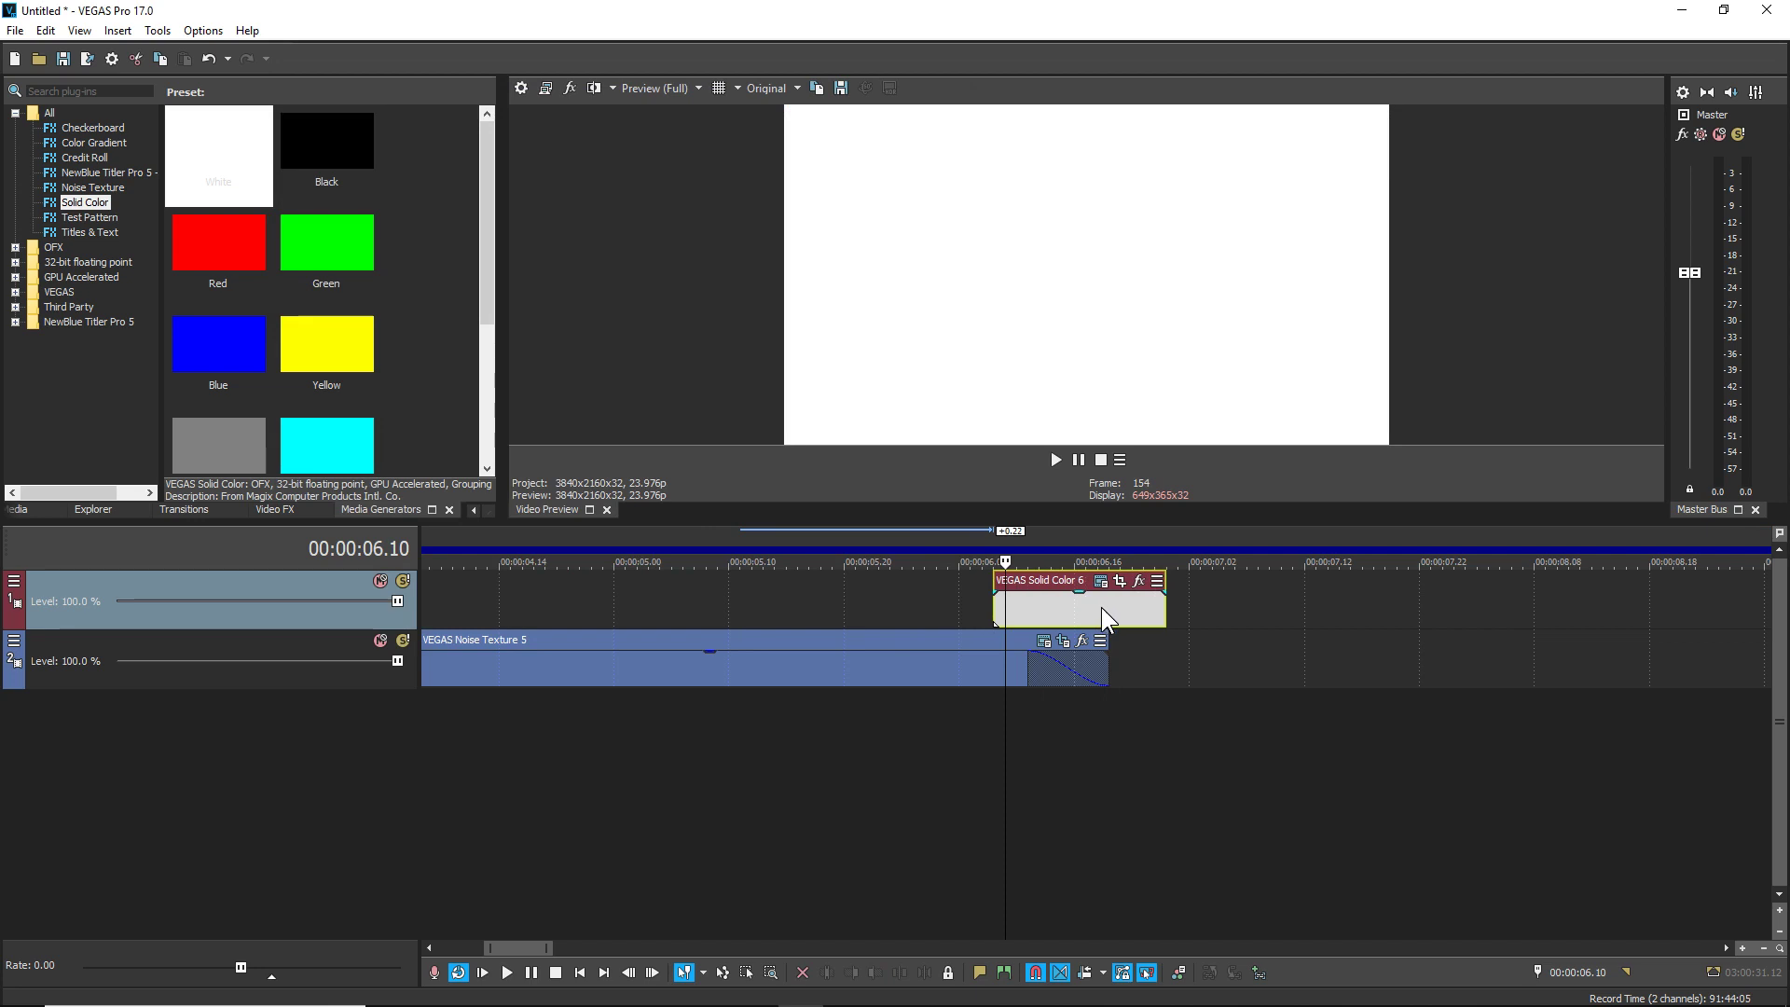
pyautogui.scroll(2, 1077, 604)
pyautogui.press('Right')
pyautogui.press('Right')
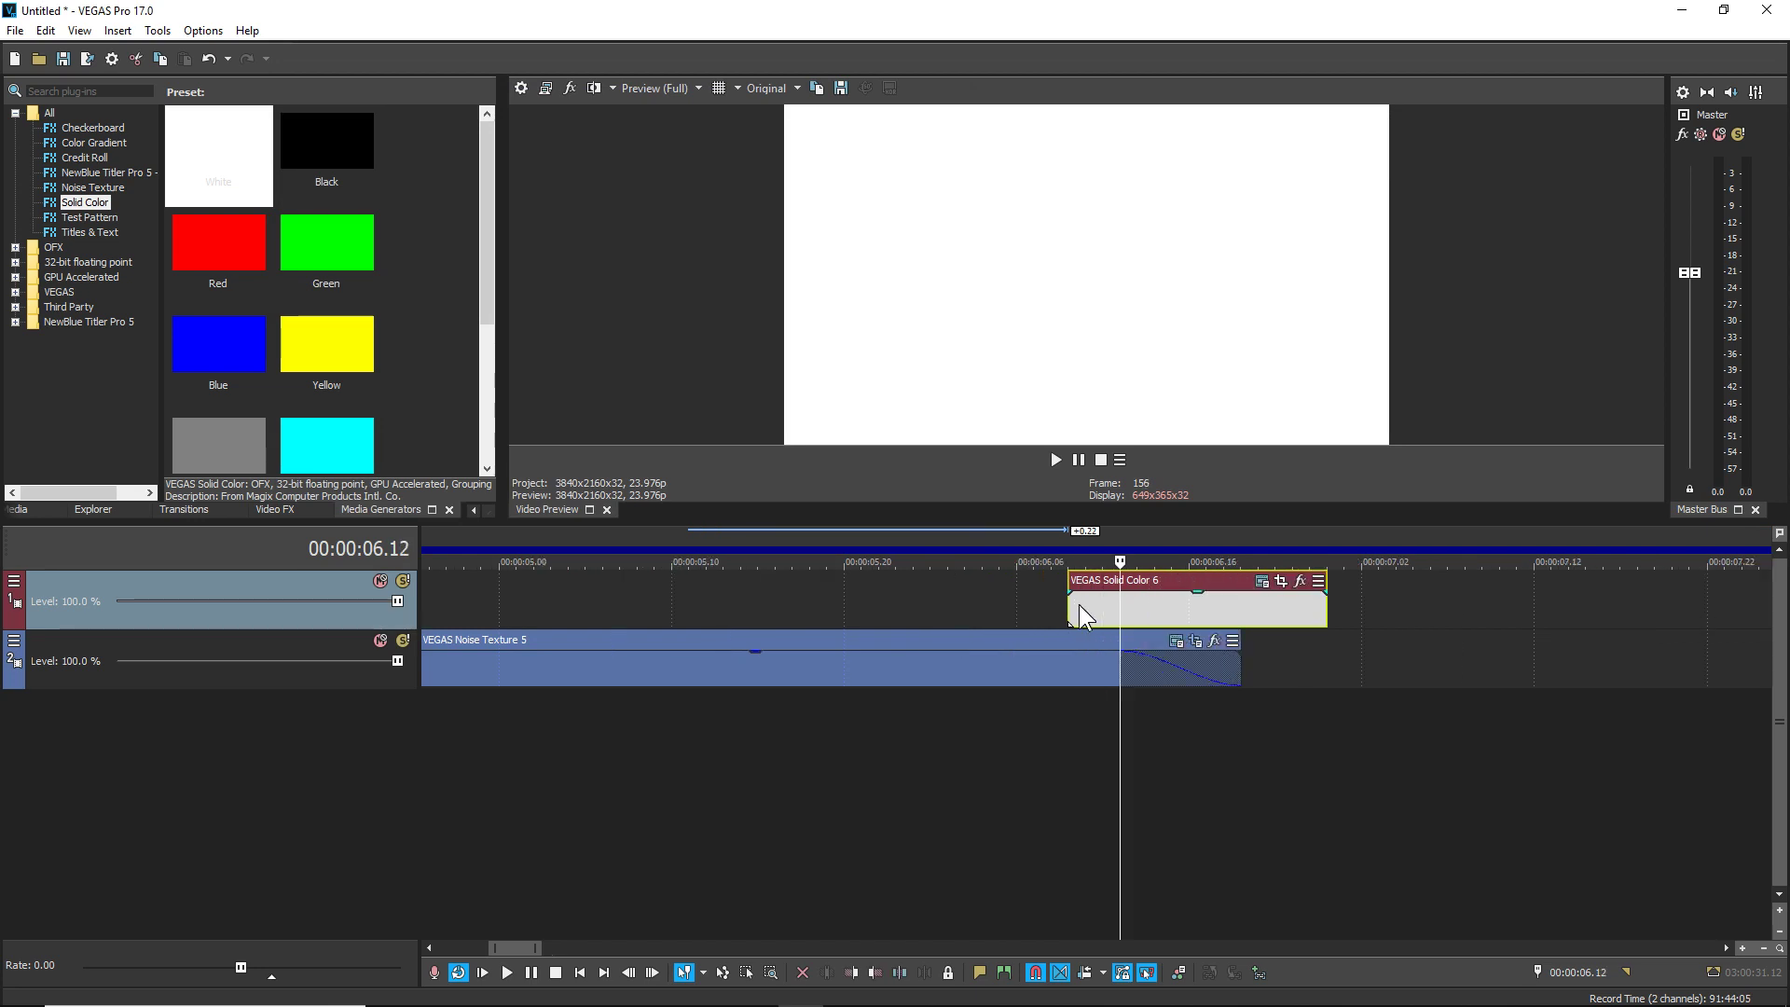
# Trim the white event to end at 00:00:06.12, add a fade-in and fade-out that meet mid-event, and play back the flash
pyautogui.moveTo(1121, 602); pyautogui.dragTo(1147, 602)
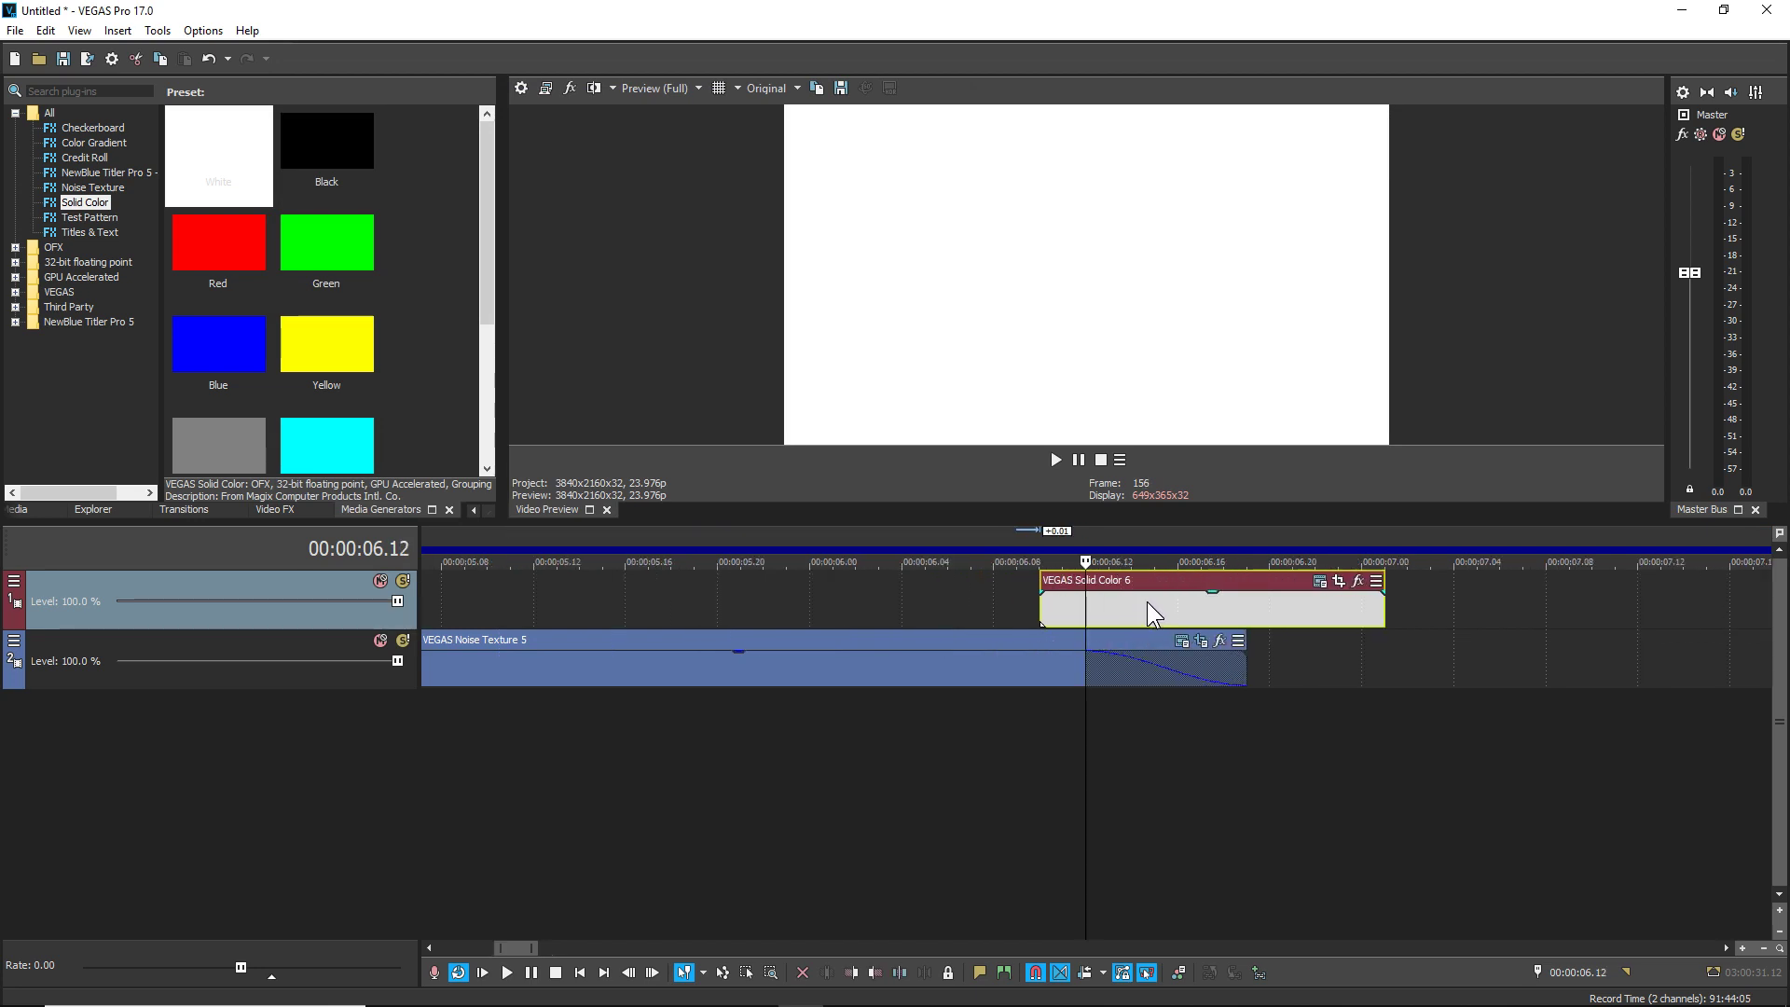
pyautogui.moveTo(1384, 608); pyautogui.dragTo(1095, 619)
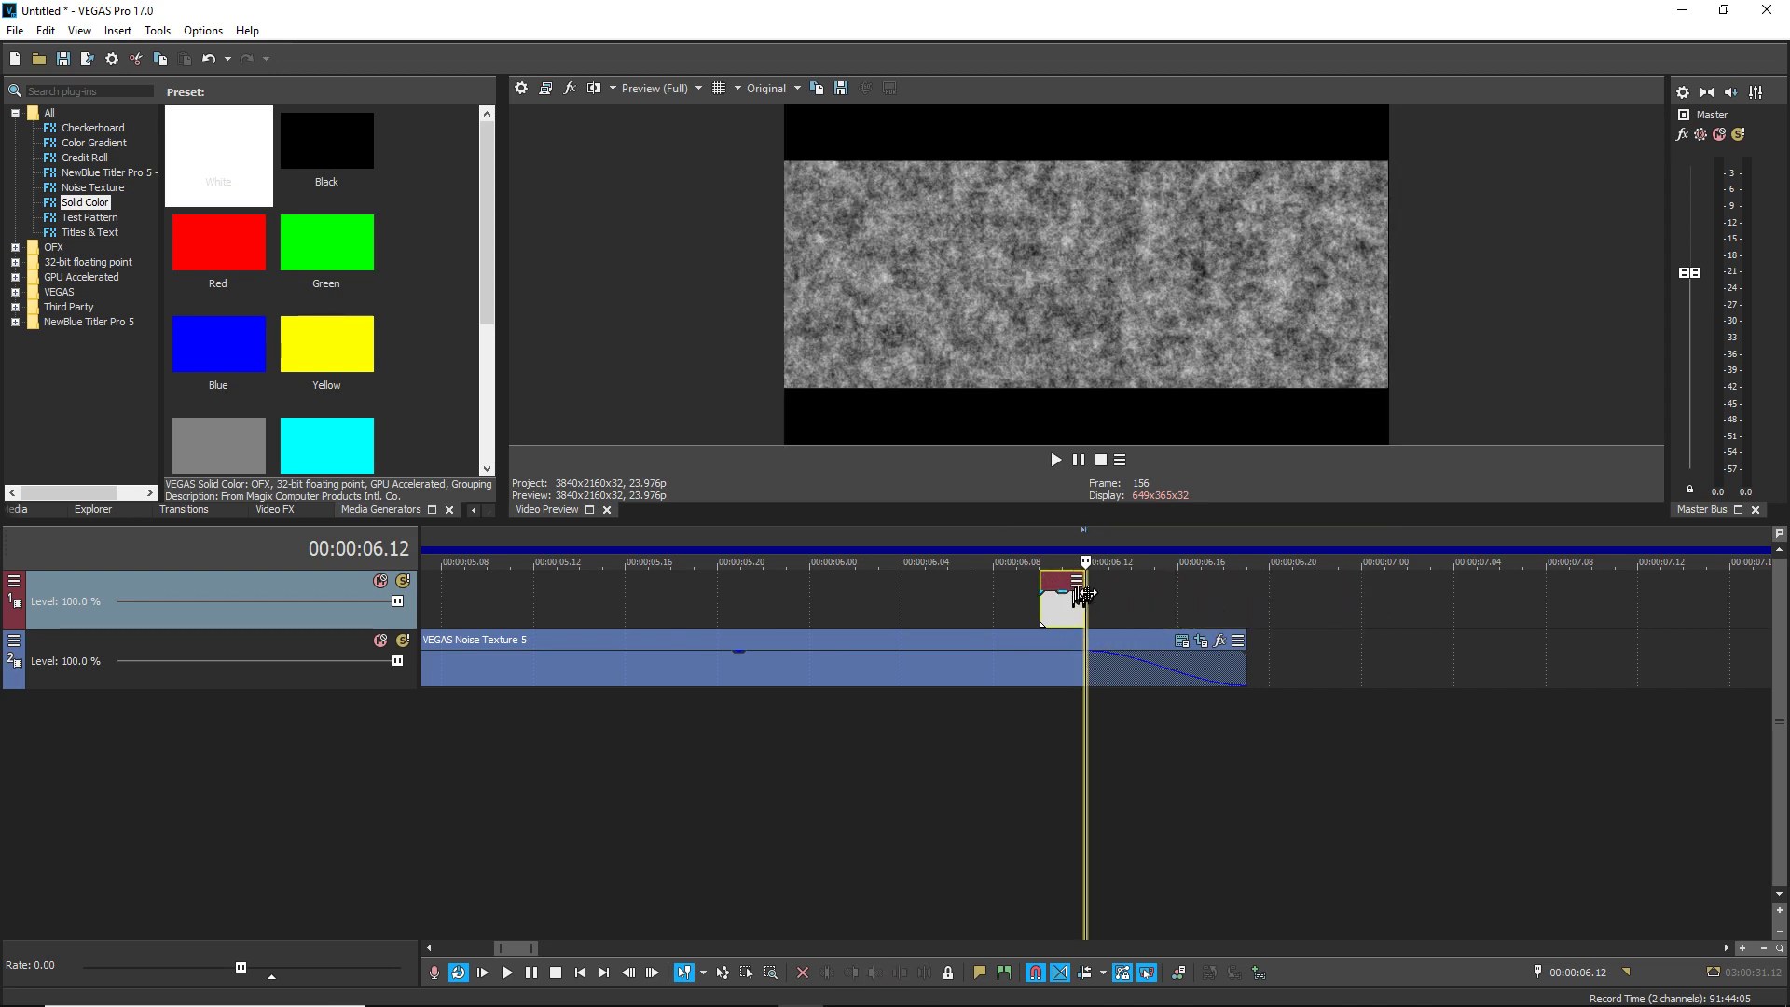
pyautogui.moveTo(1089, 592)
pyautogui.mouseDown()
pyautogui.moveTo(1048, 590)
pyautogui.moveTo(1062, 589)
pyautogui.mouseUp()
pyautogui.click(1020, 529)
pyautogui.press('space')
pyautogui.press('space')
pyautogui.press('space')
pyautogui.press('space')
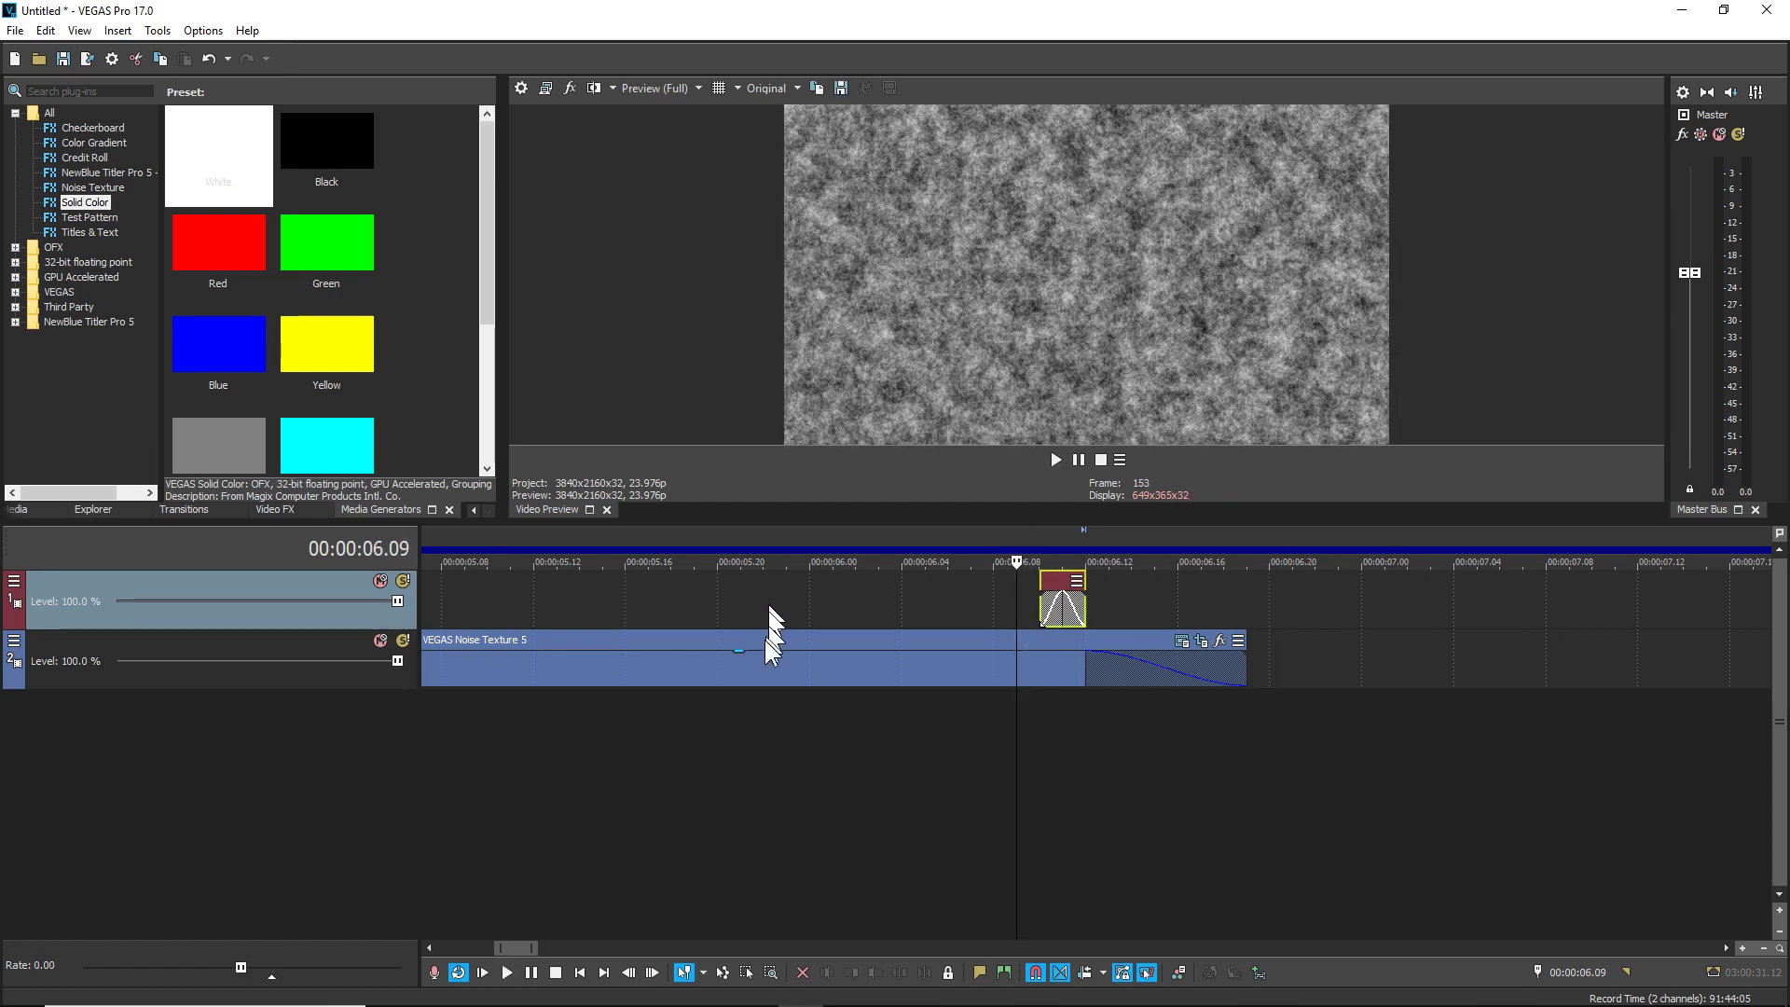
# Open the noise texture's generated media settings and raise the noise amplitude to 1.293
pyautogui.rightClick(730, 666)
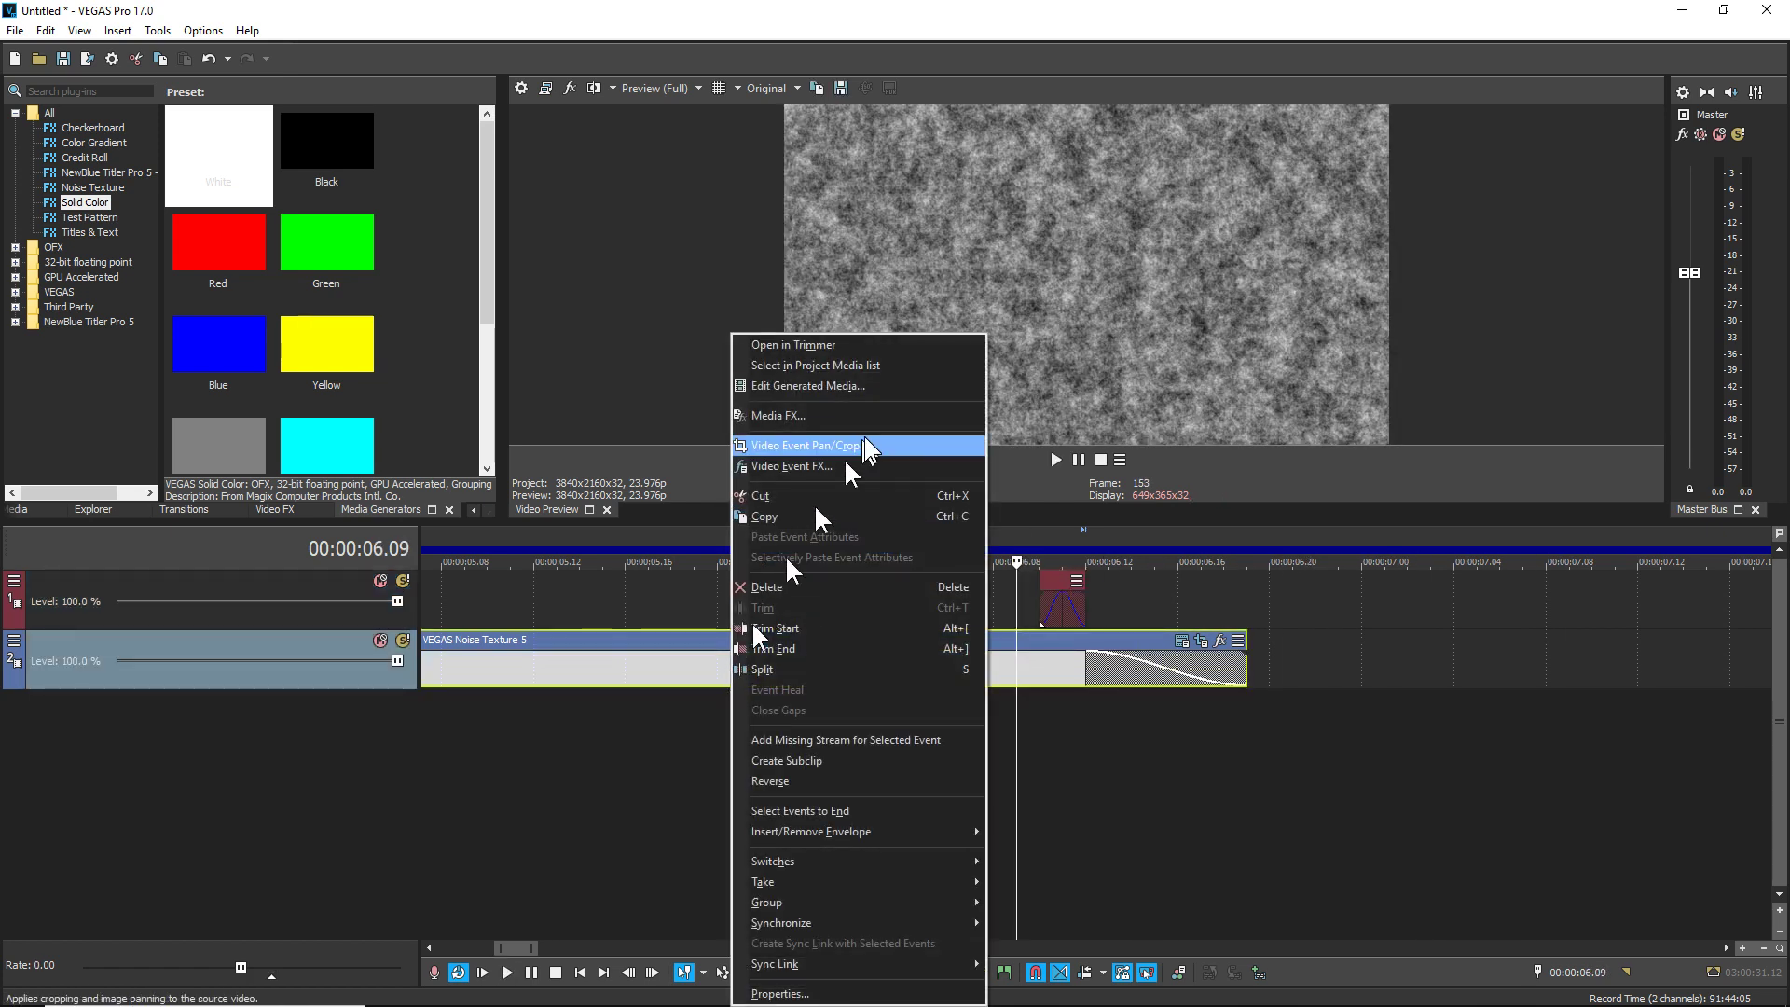
pyautogui.click(863, 386)
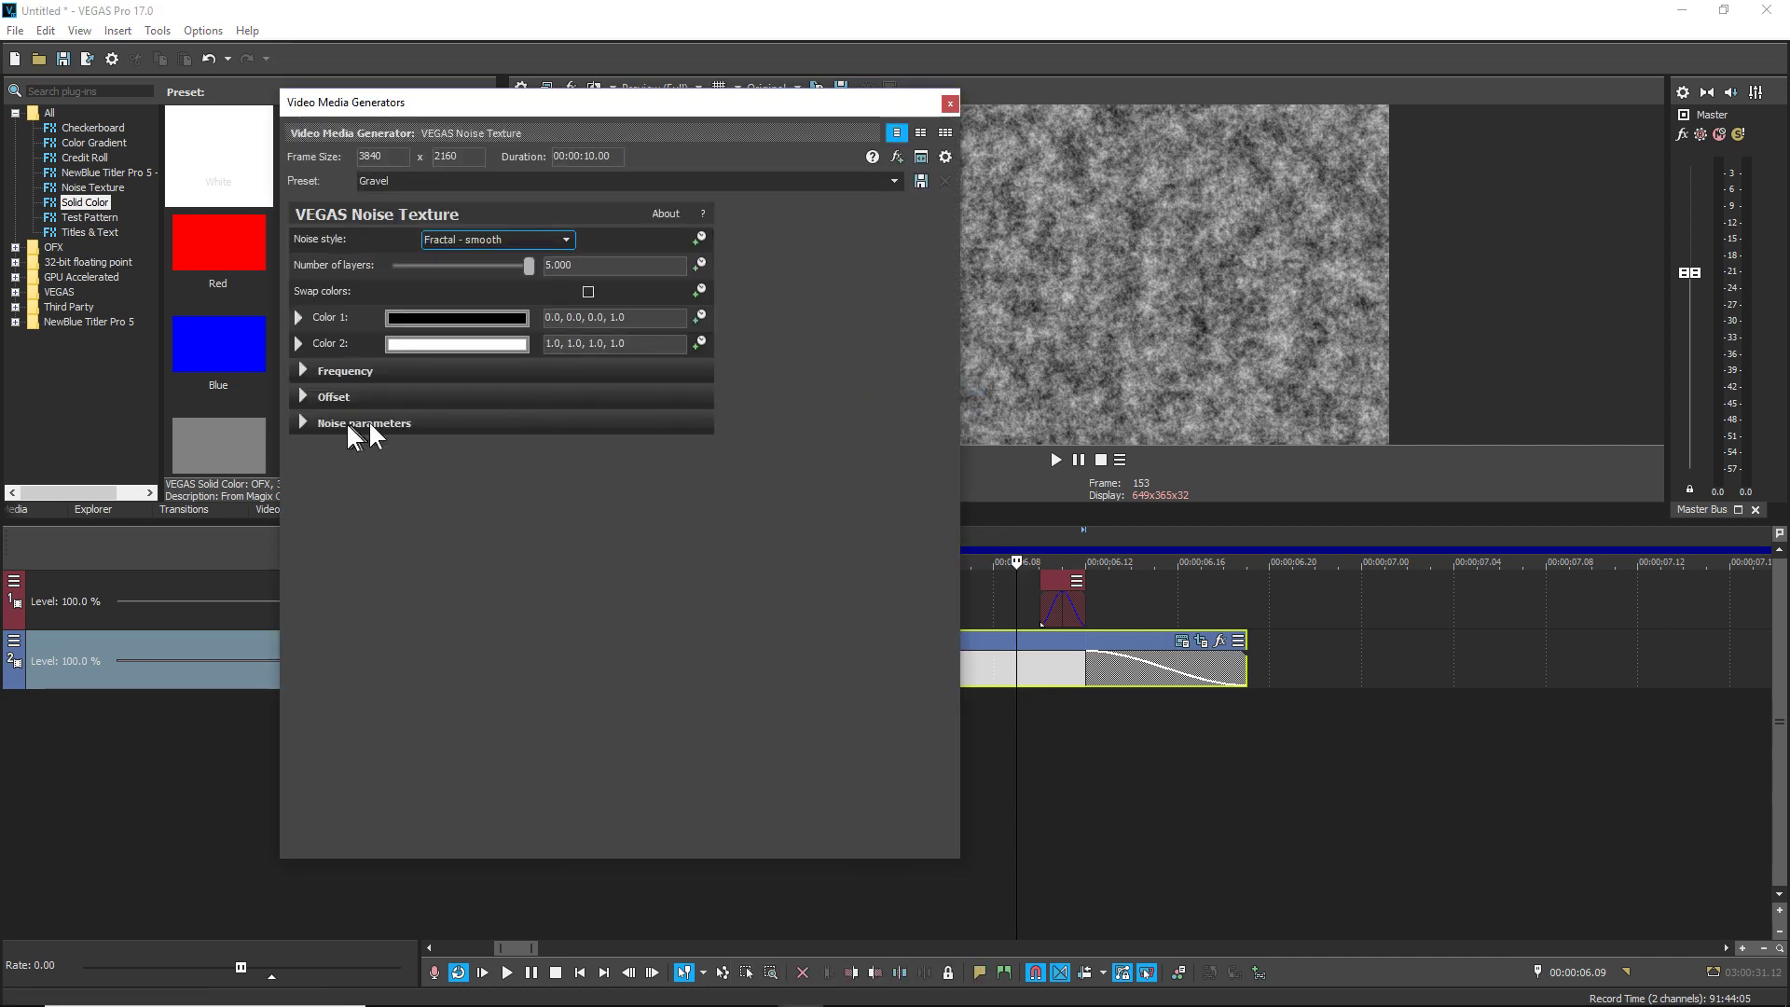
pyautogui.click(304, 421)
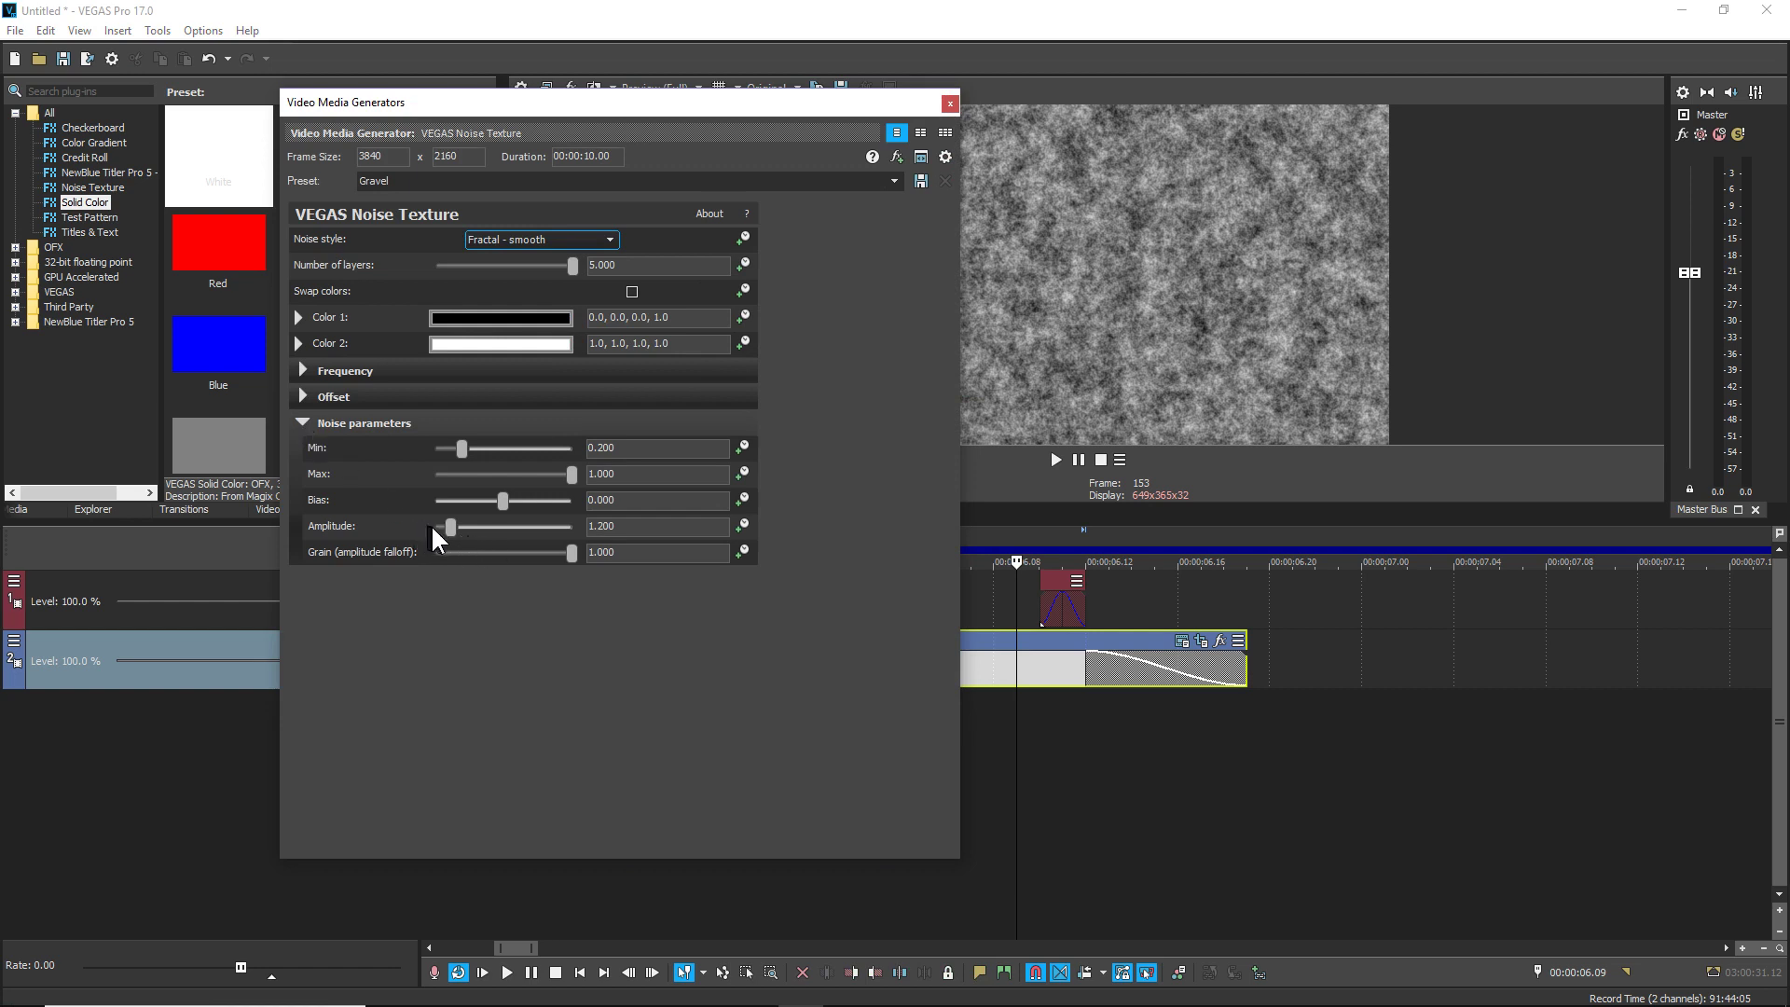
pyautogui.moveTo(452, 528); pyautogui.dragTo(455, 528)
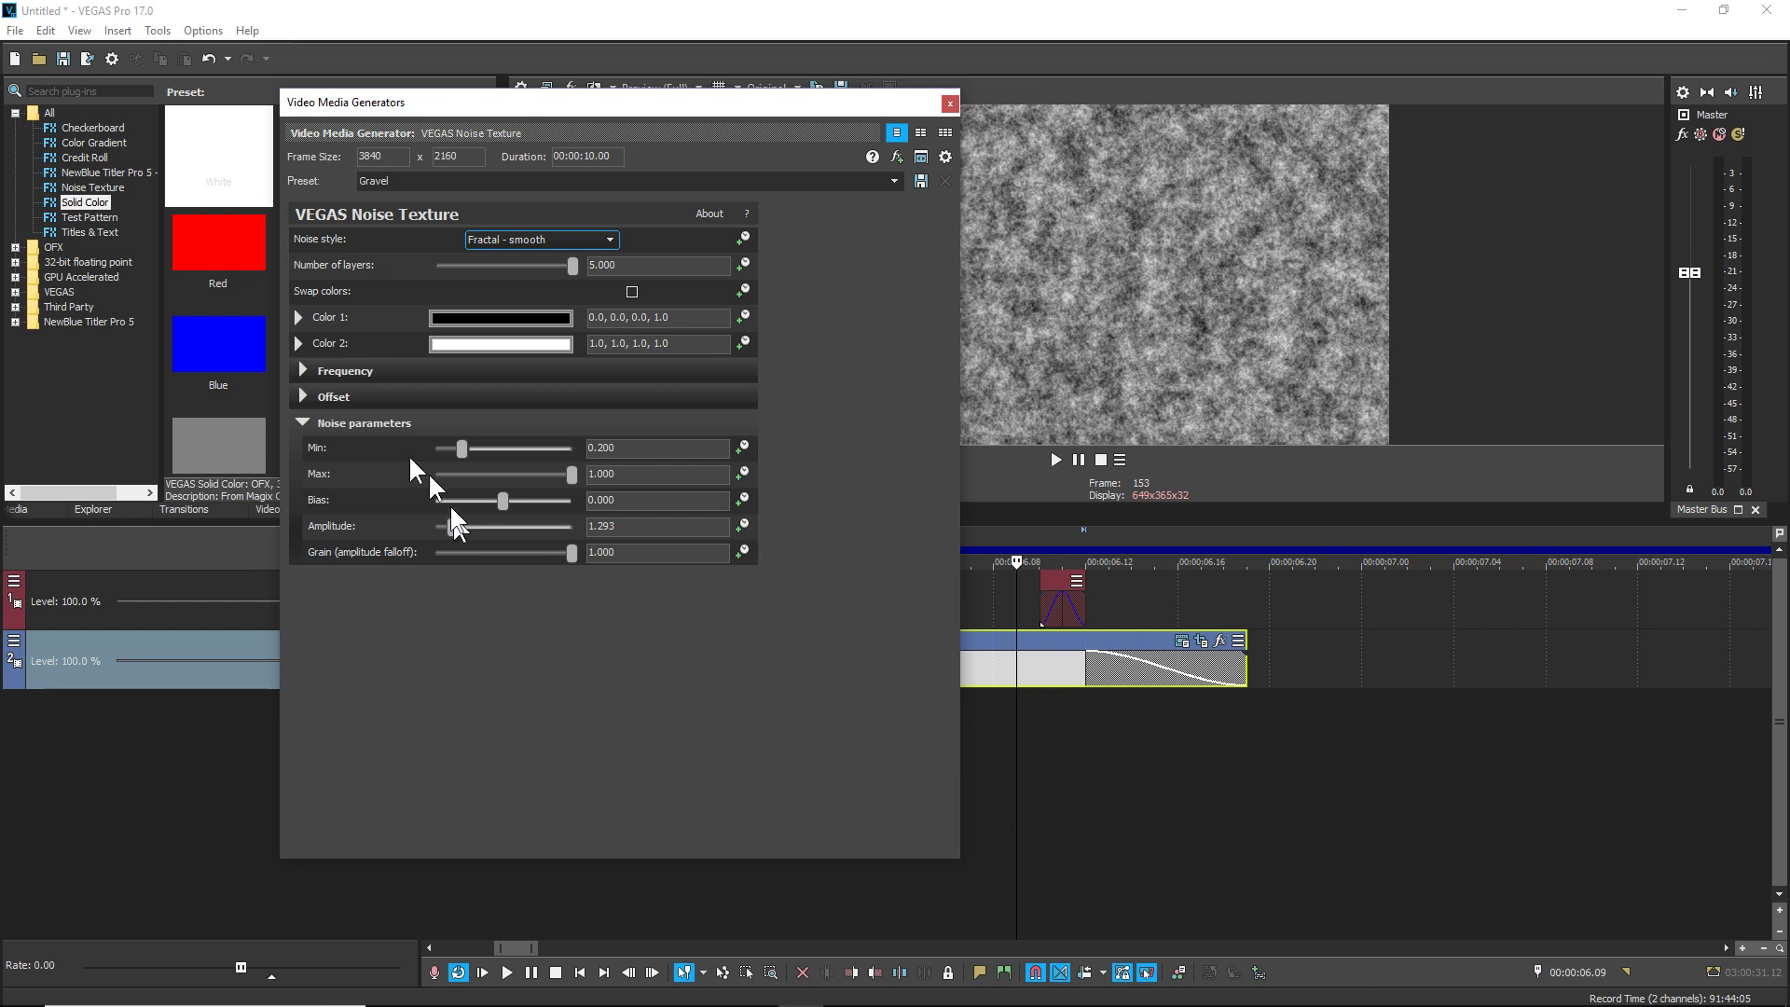
# Animate the noise texture's offset Progress from 0 at the project start to 10 degrees at 00:00:06.19, and play back the effect
pyautogui.click(301, 371)
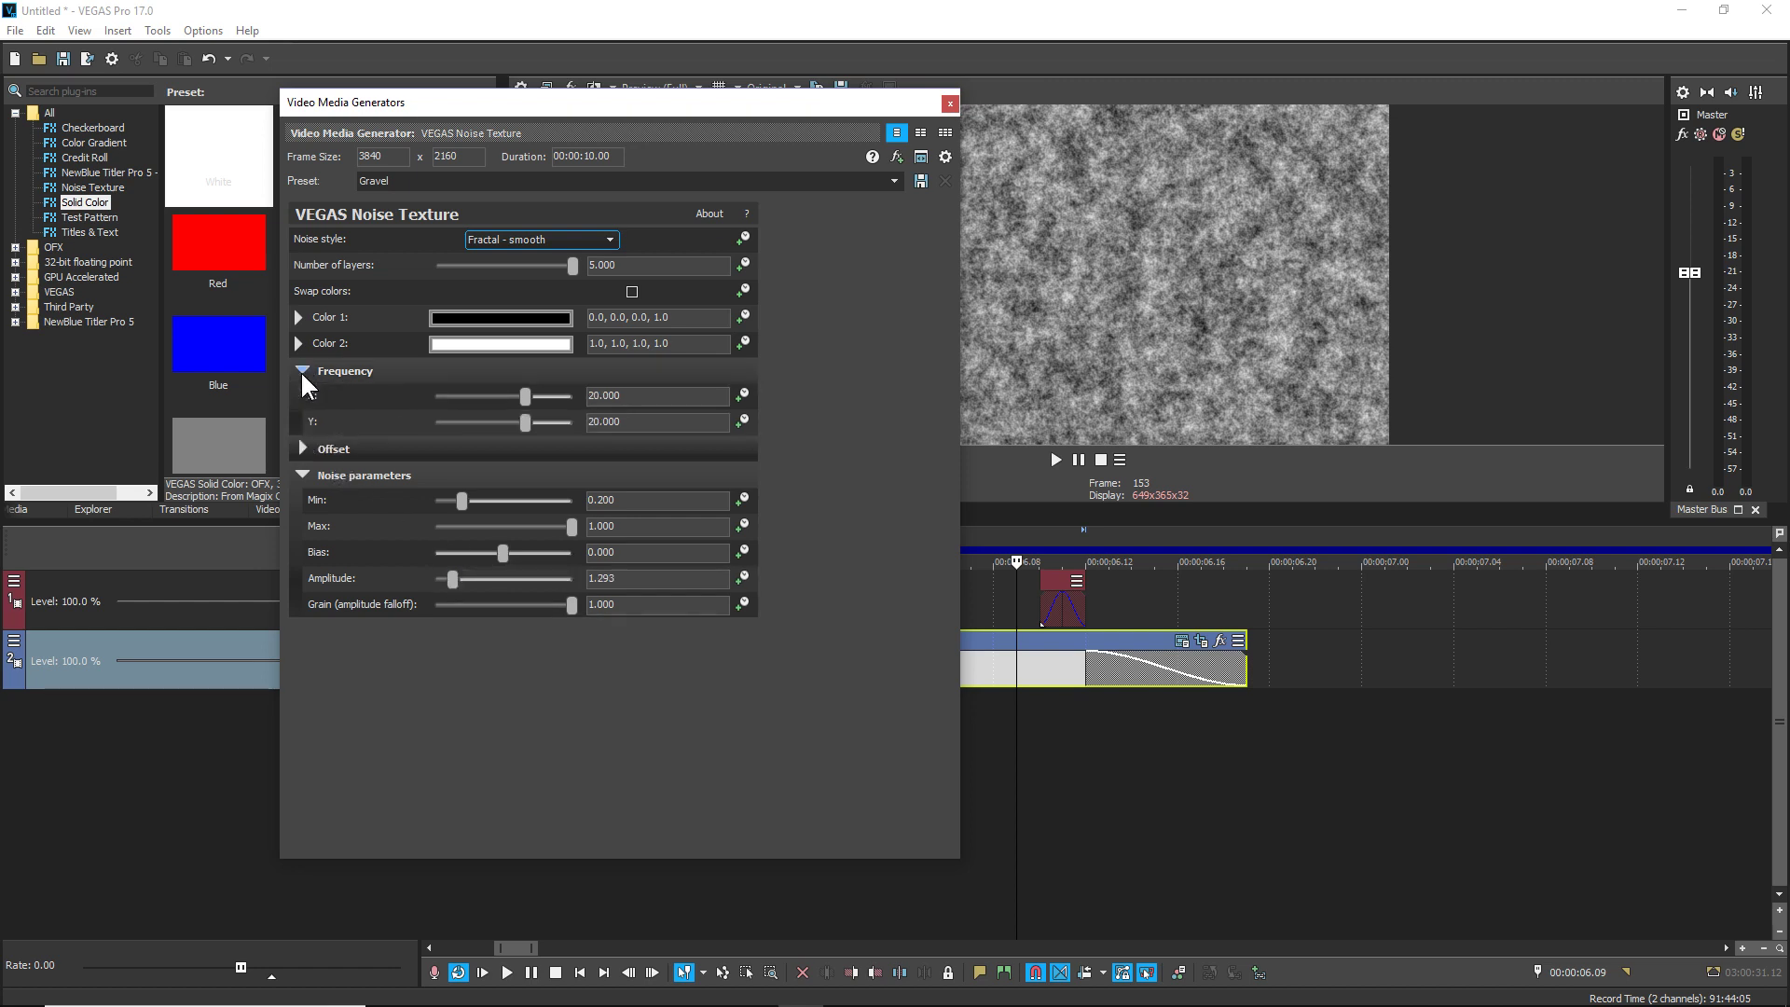
pyautogui.click(301, 449)
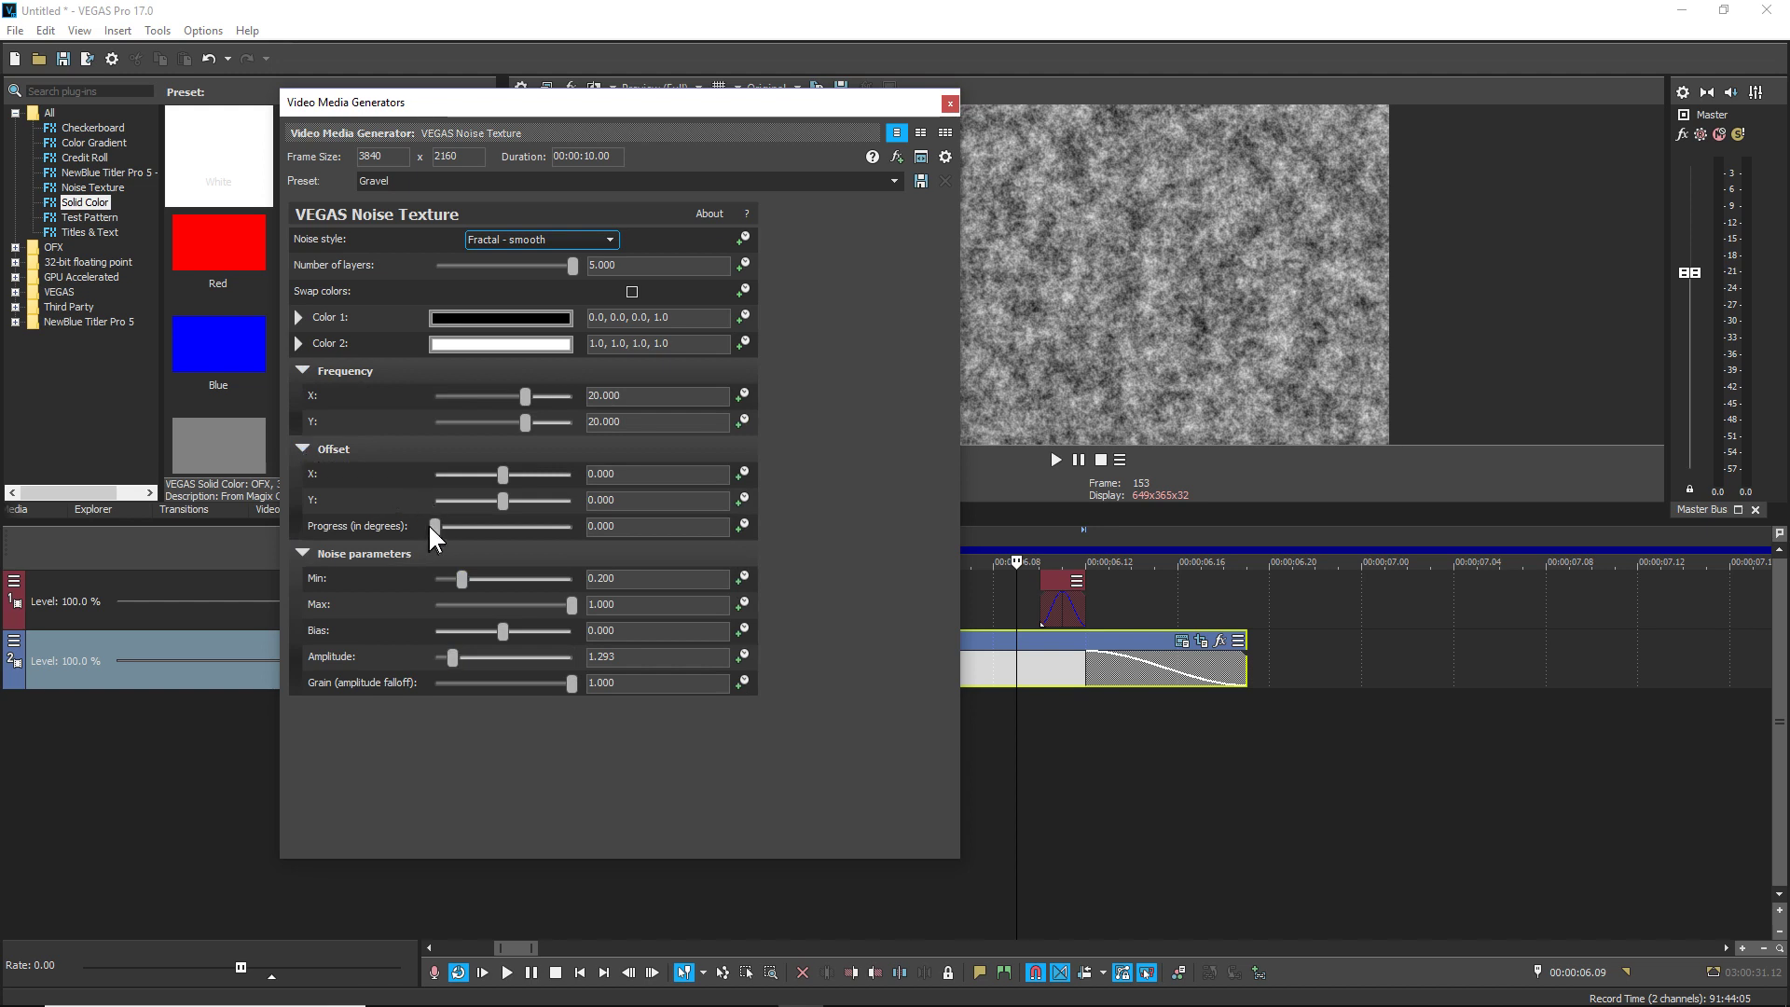
pyautogui.moveTo(440, 524); pyautogui.dragTo(449, 527)
pyautogui.click(580, 972)
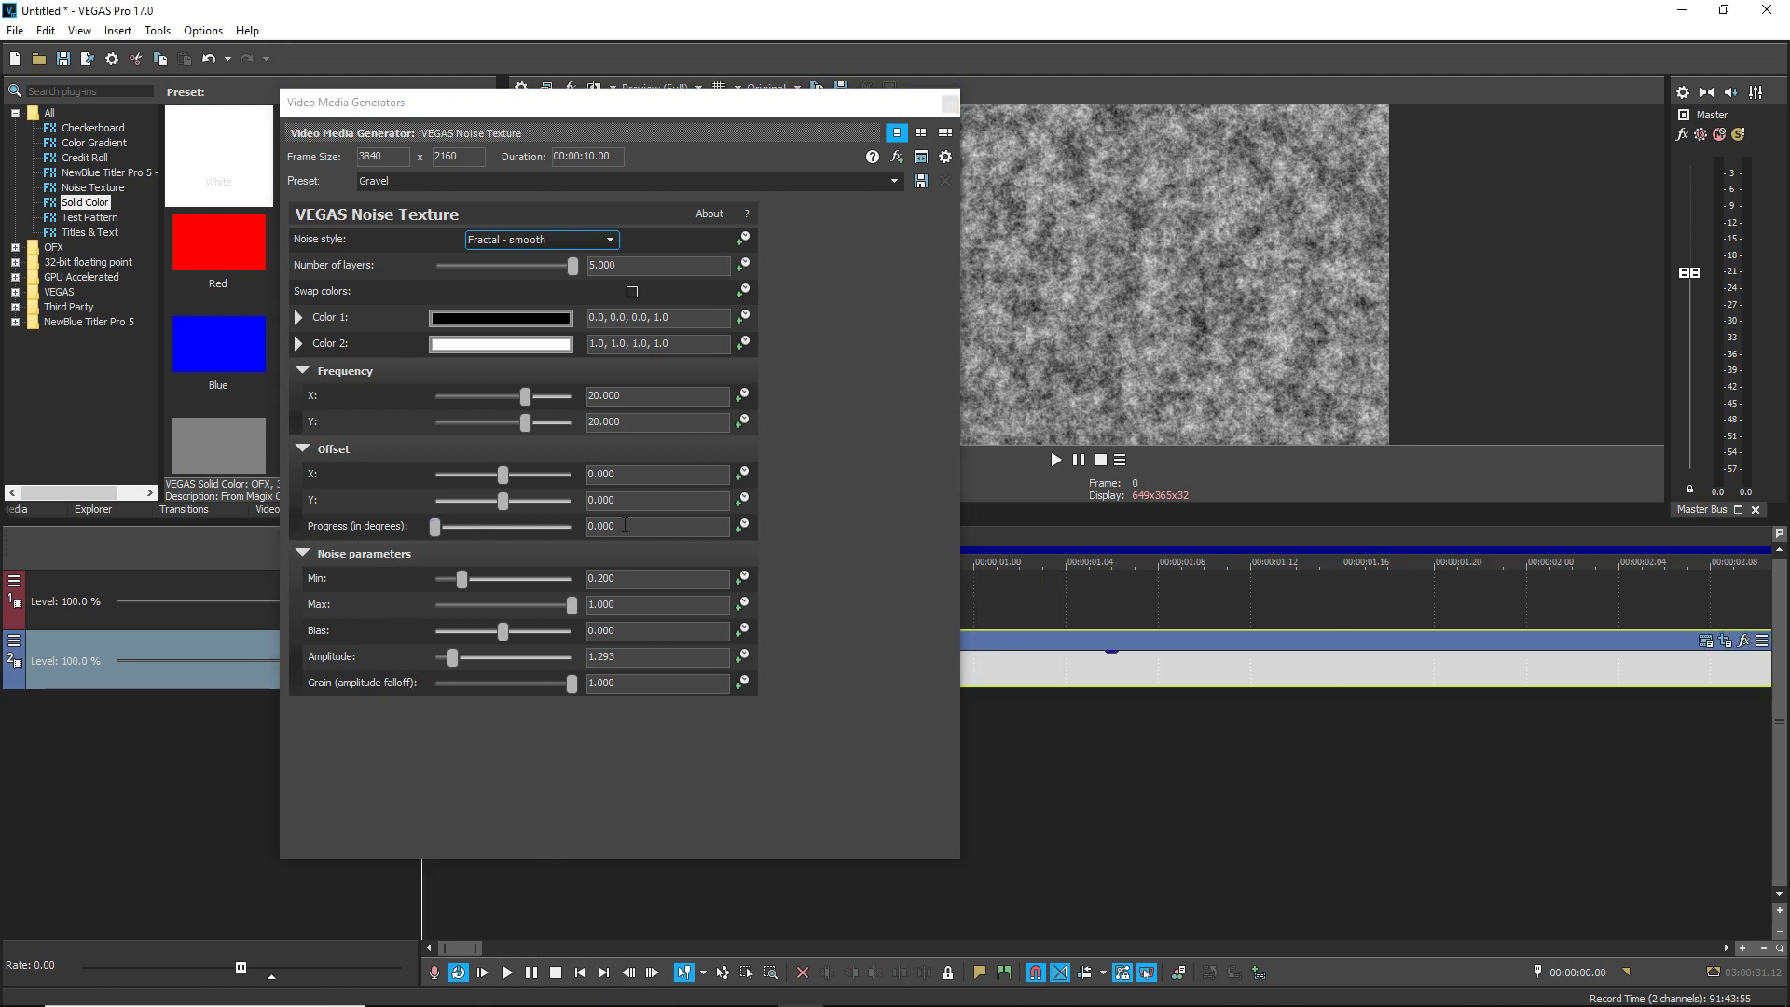
pyautogui.click(743, 525)
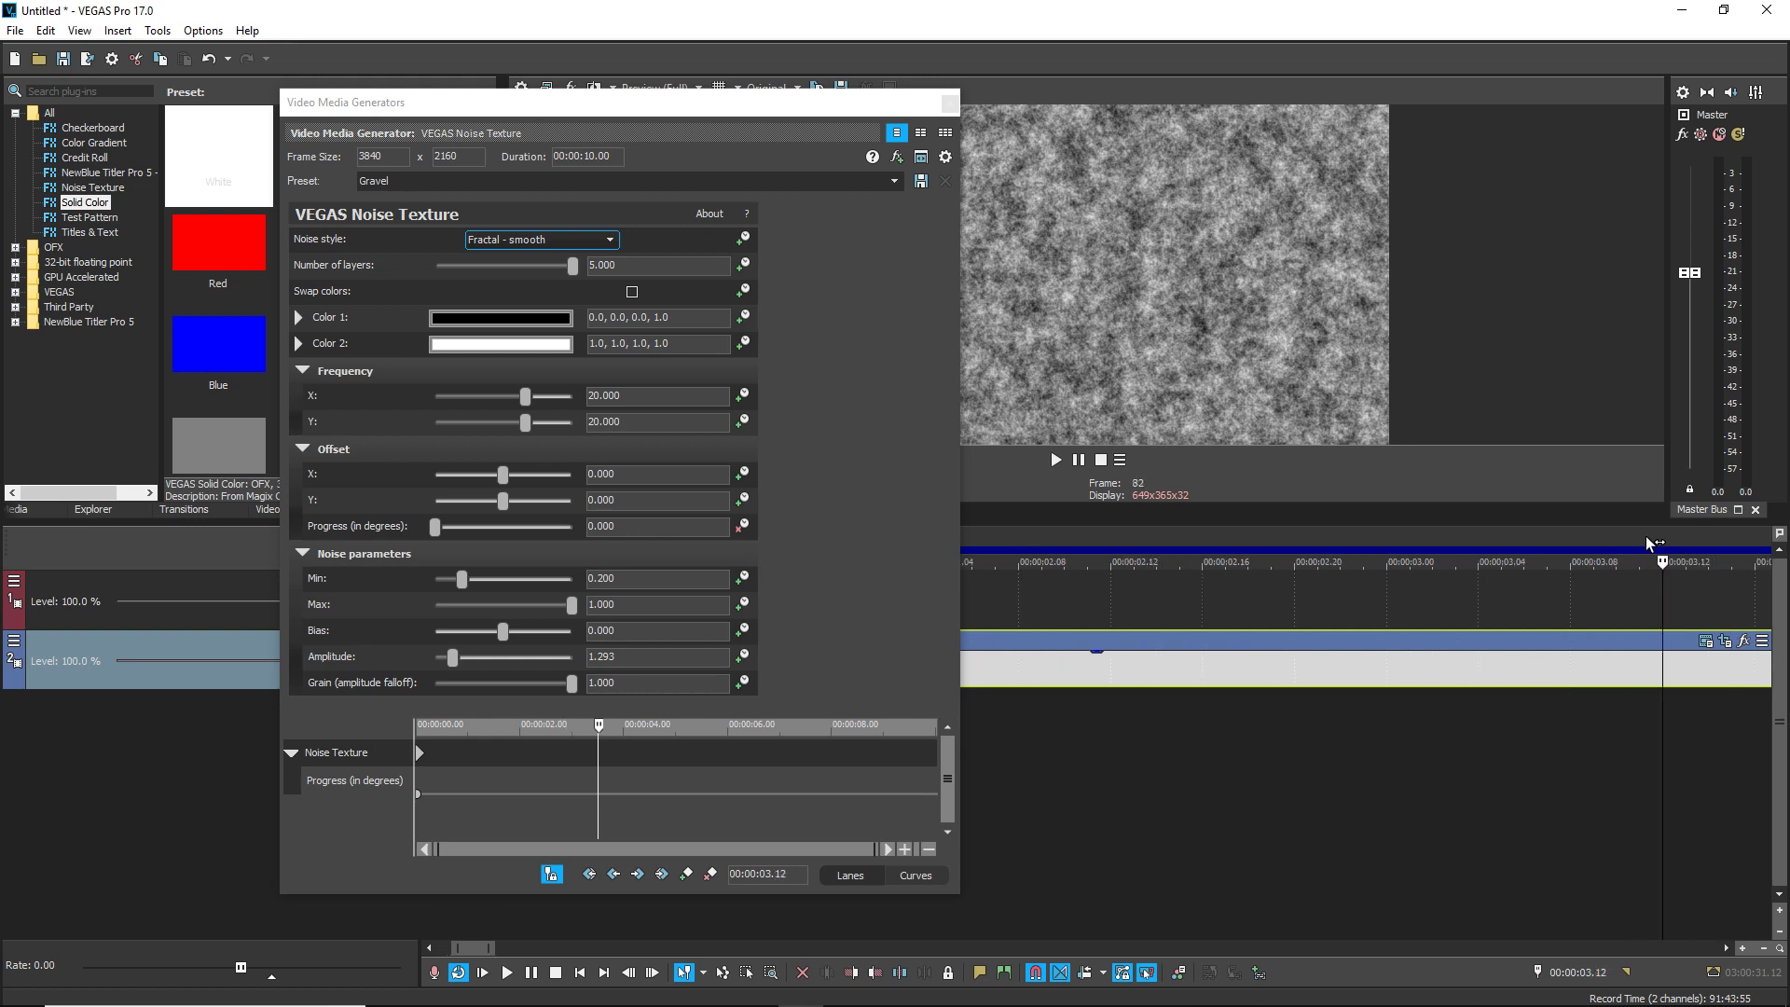
pyautogui.scroll(-3, 1650, 543)
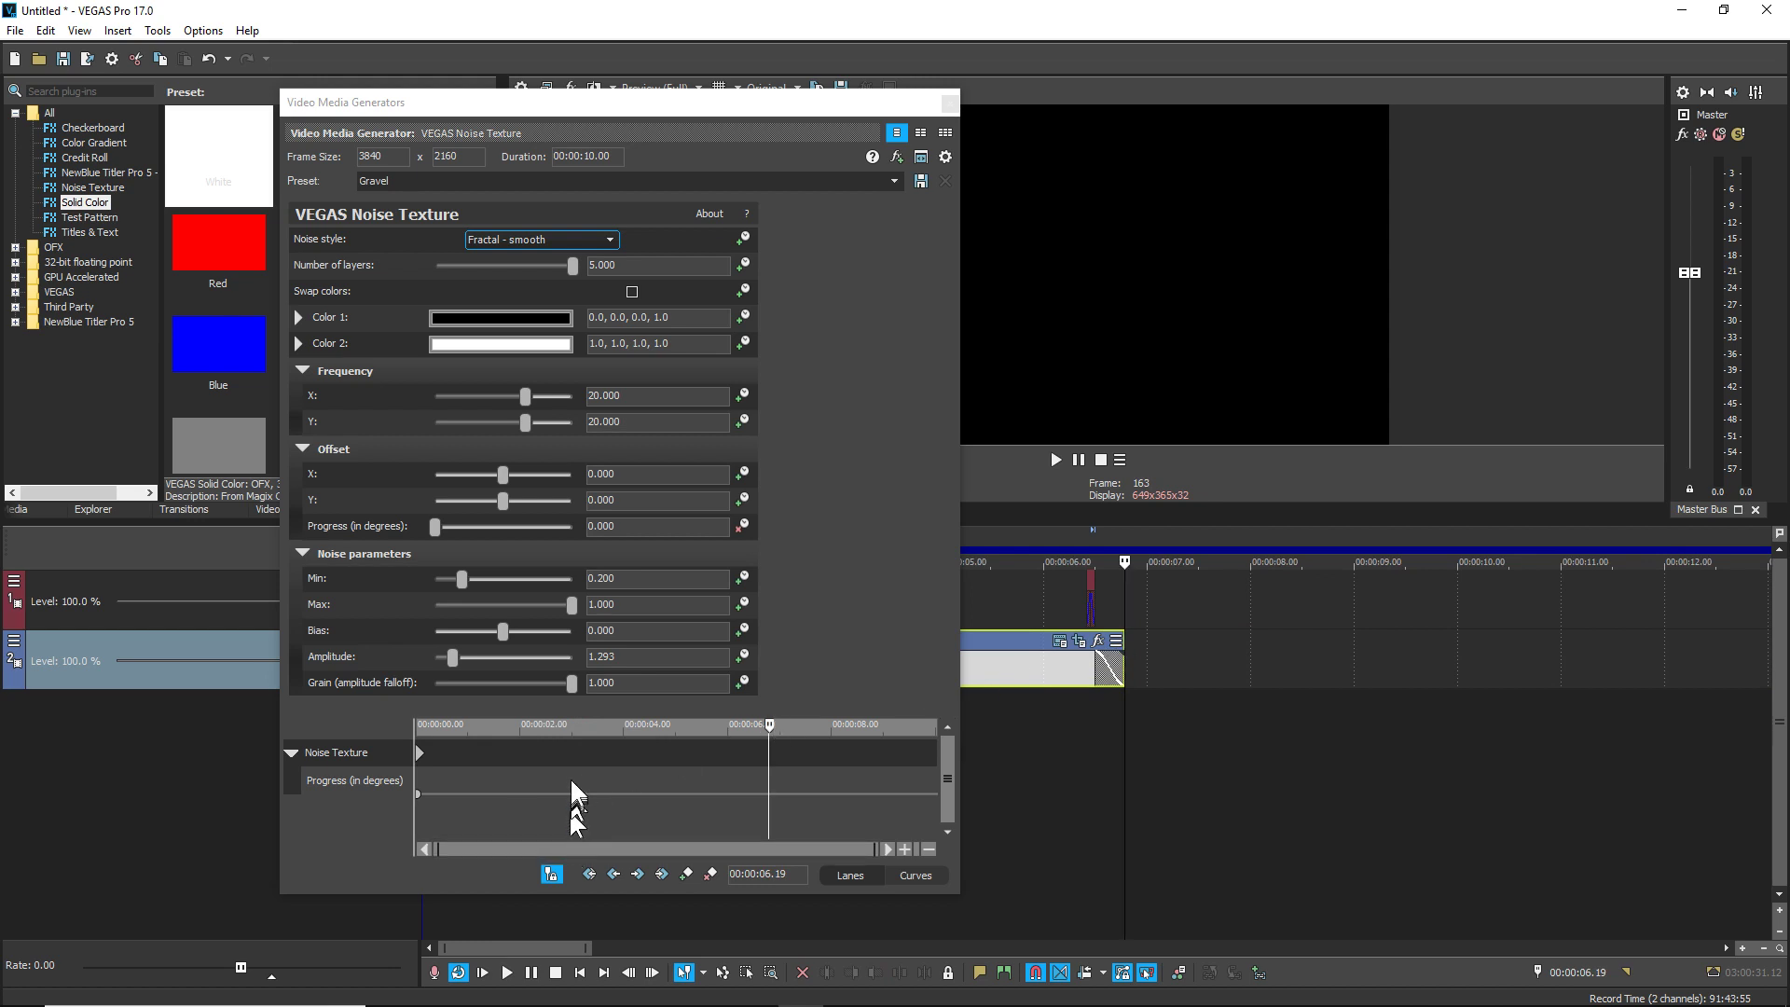
pyautogui.moveTo(433, 527); pyautogui.dragTo(636, 552)
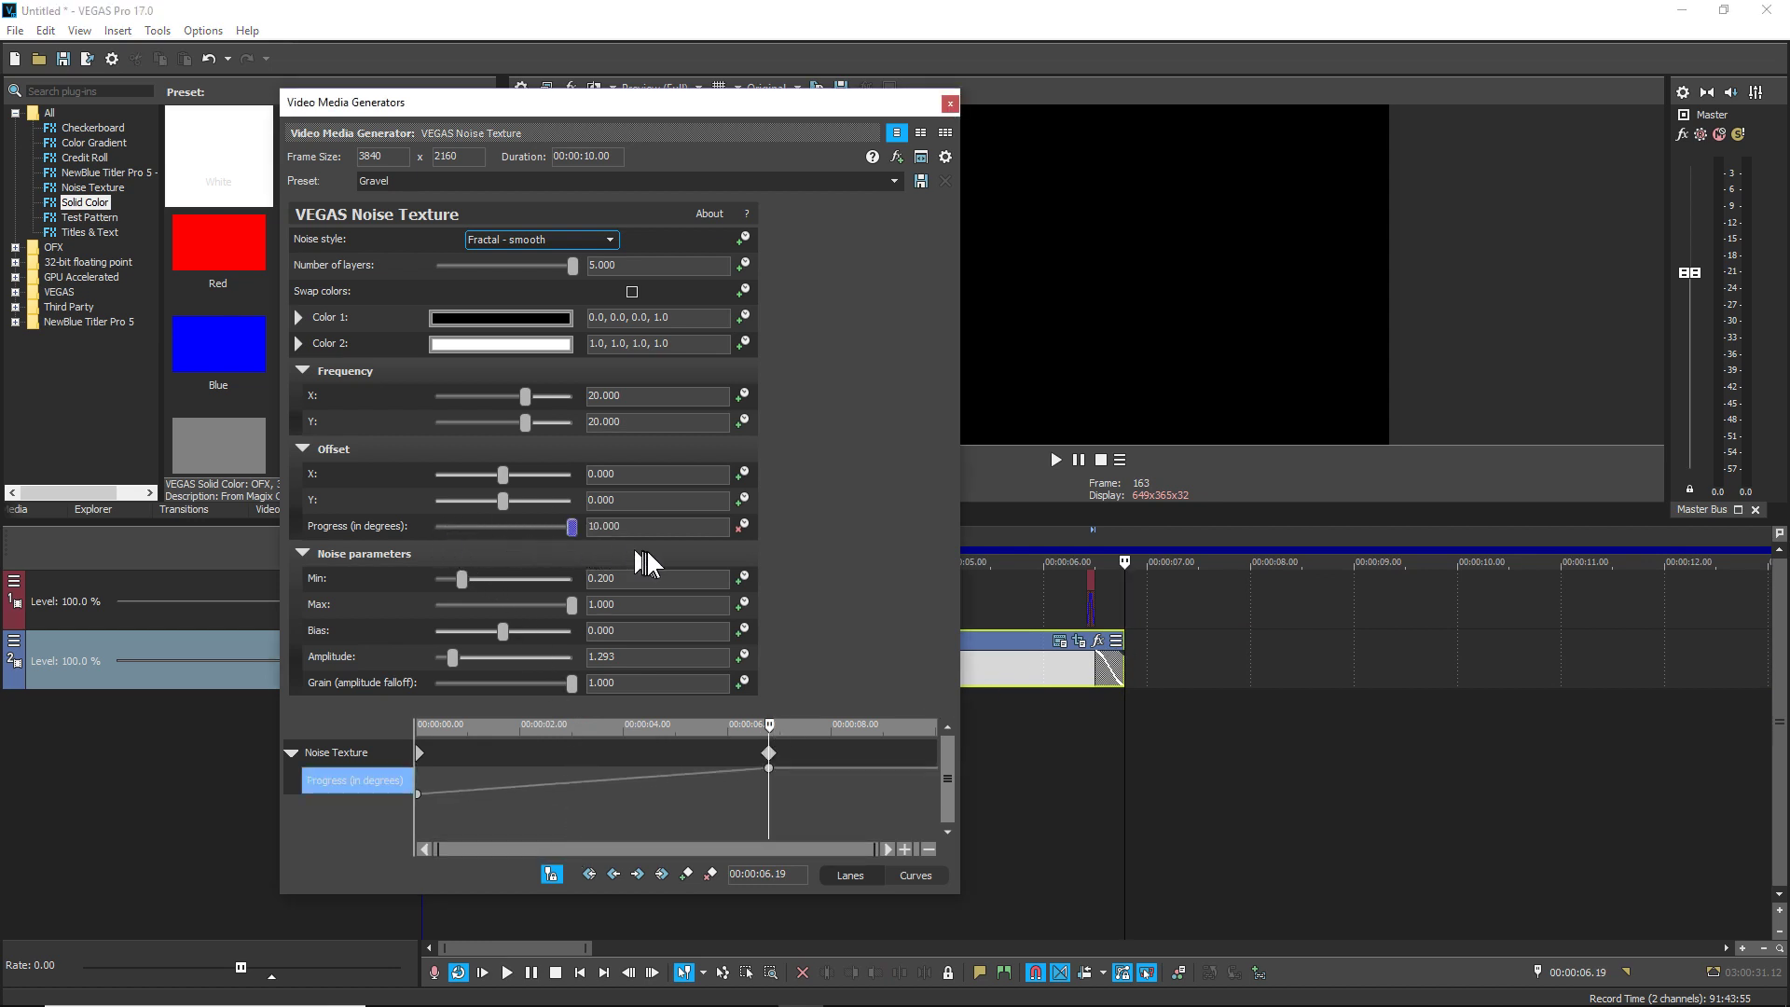
pyautogui.click(950, 105)
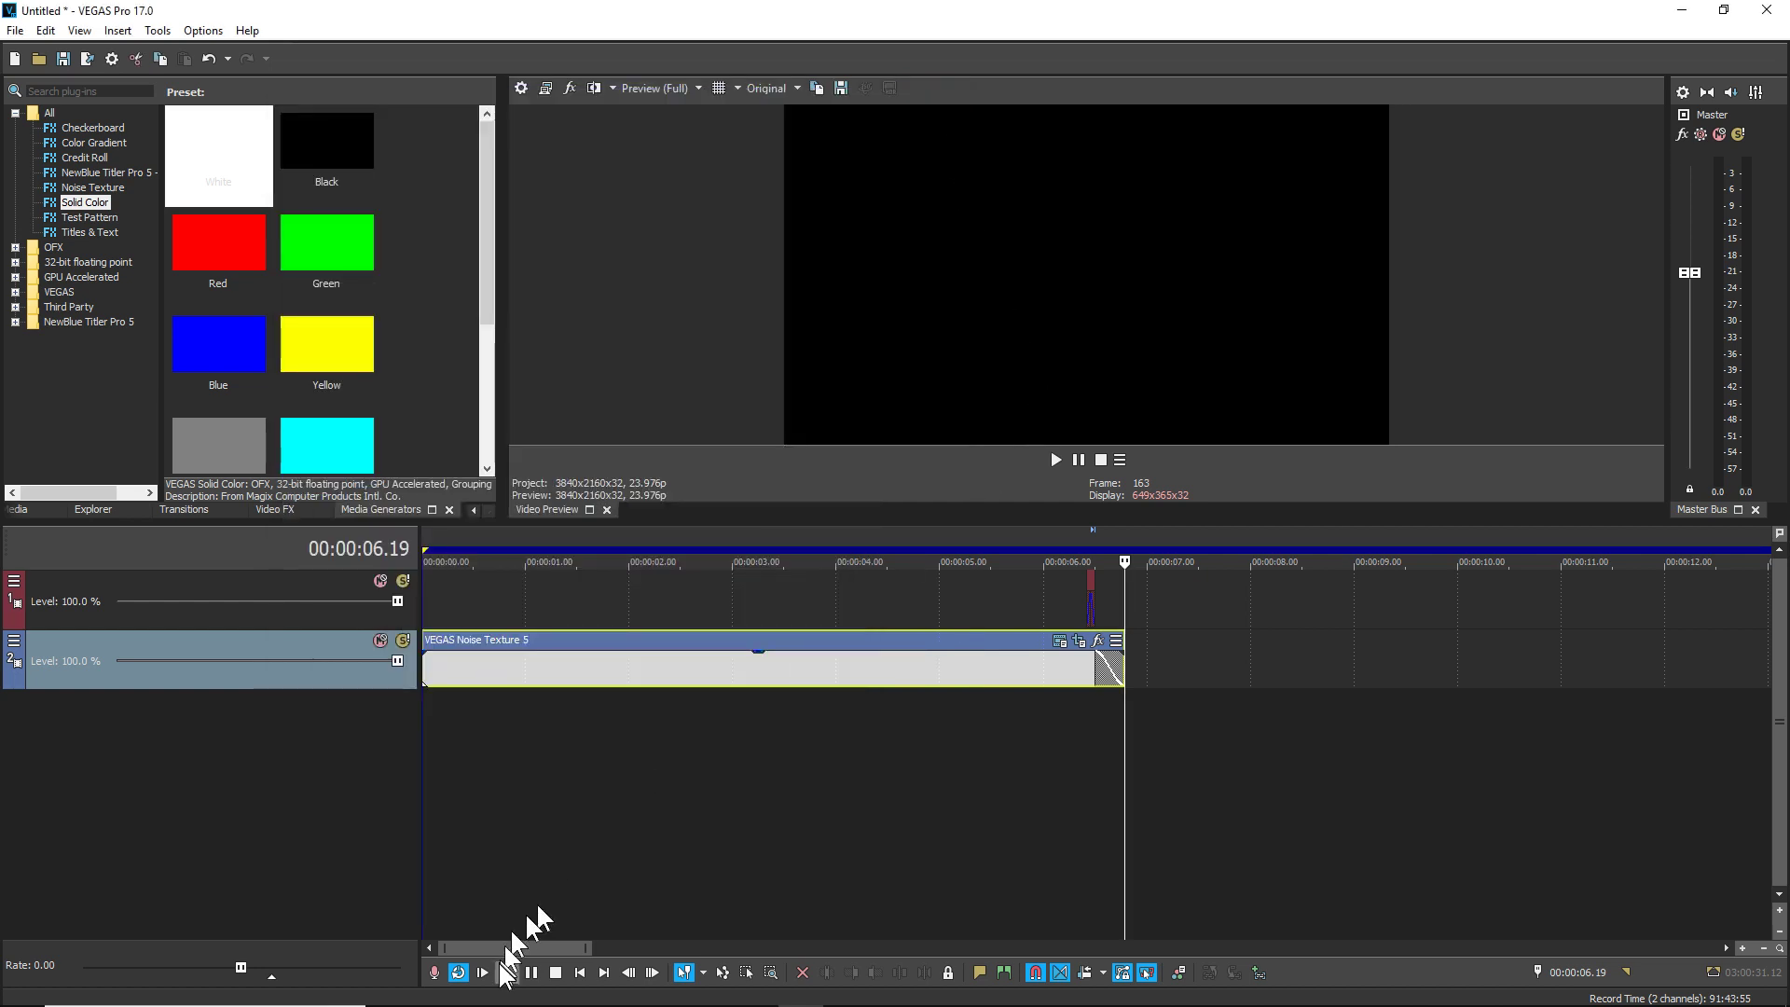
pyautogui.click(483, 975)
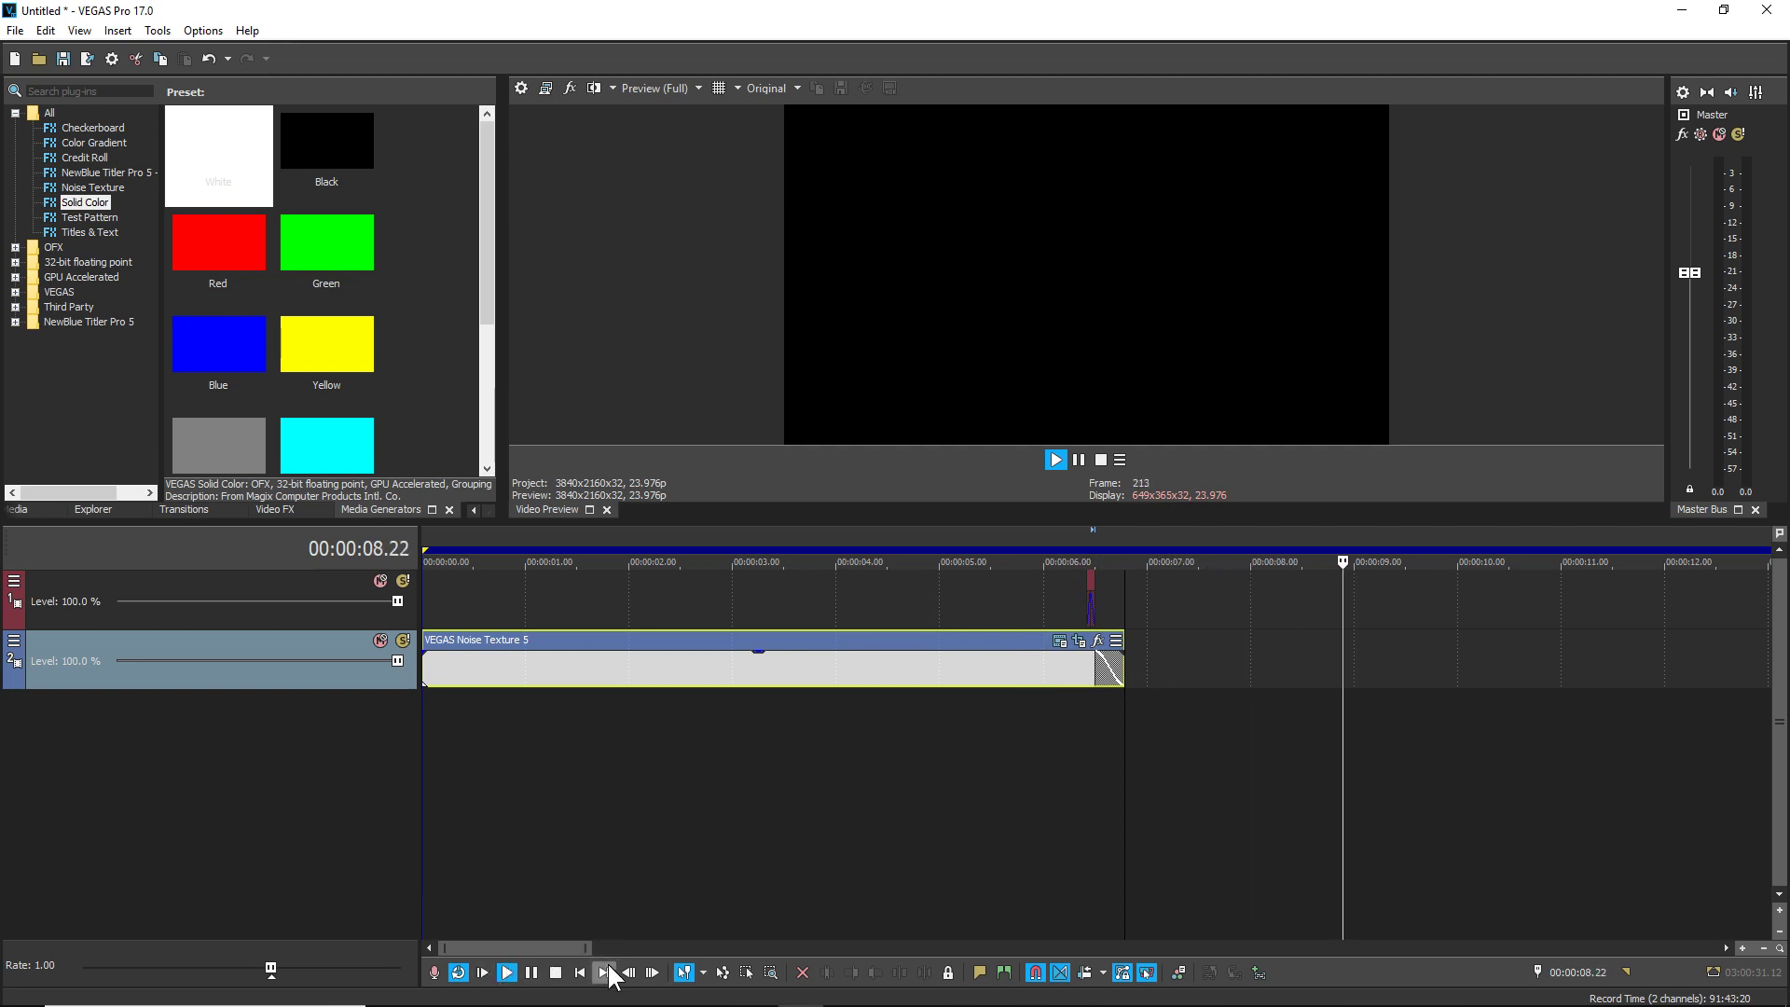
pyautogui.click(651, 974)
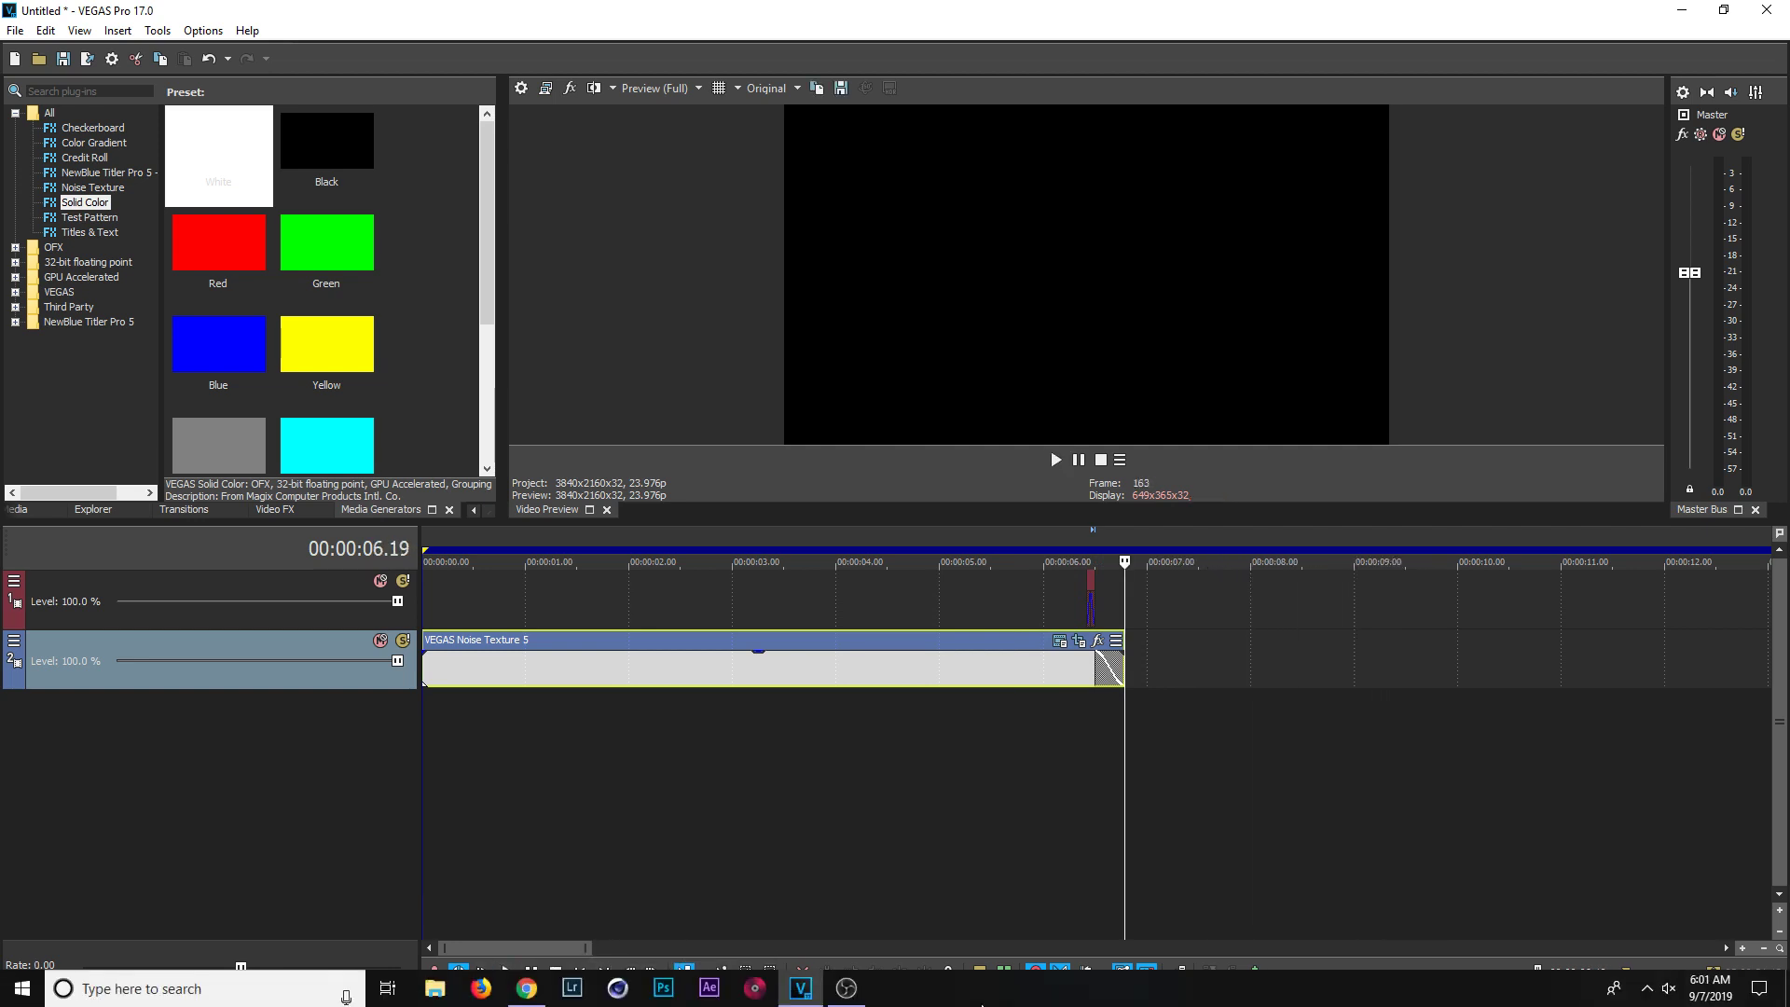